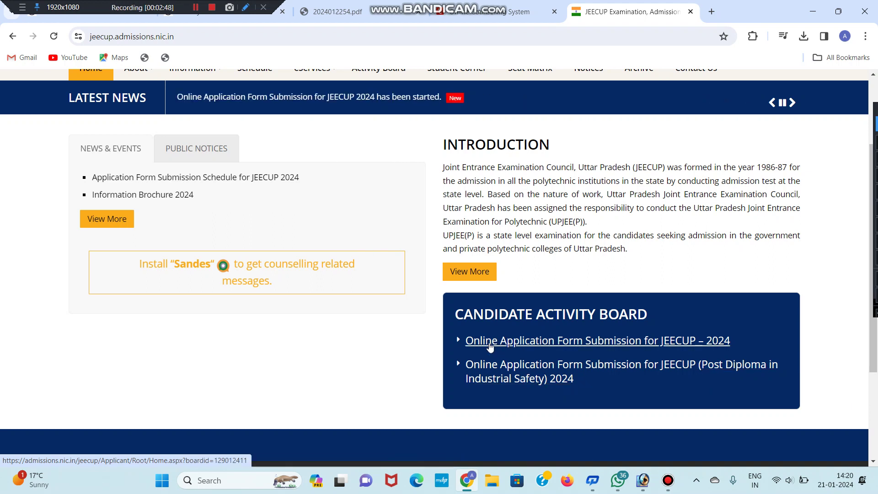
Step: Open the Online Application Form Submission page for JEECUP – 2024 and look over the registered candidates' sign-in form
click(532, 342)
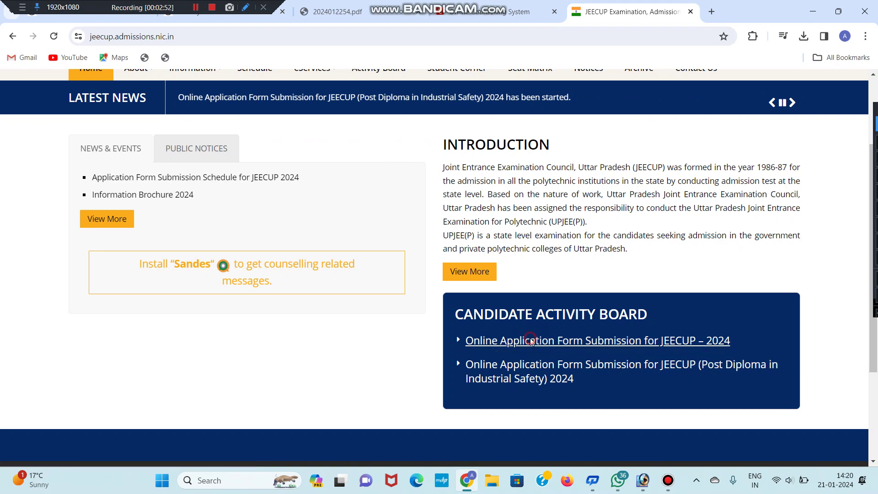
scroll(467, 243, down, 3)
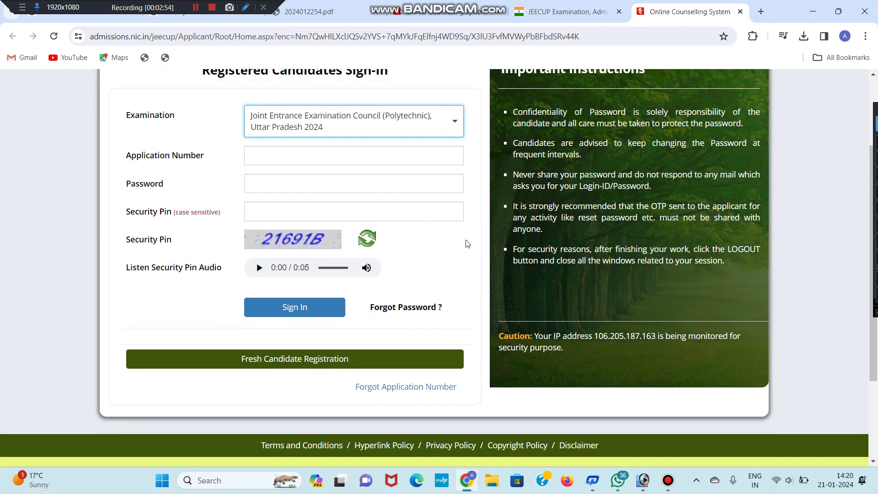
scroll(464, 243, up, 3)
scroll(336, 247, down, 3)
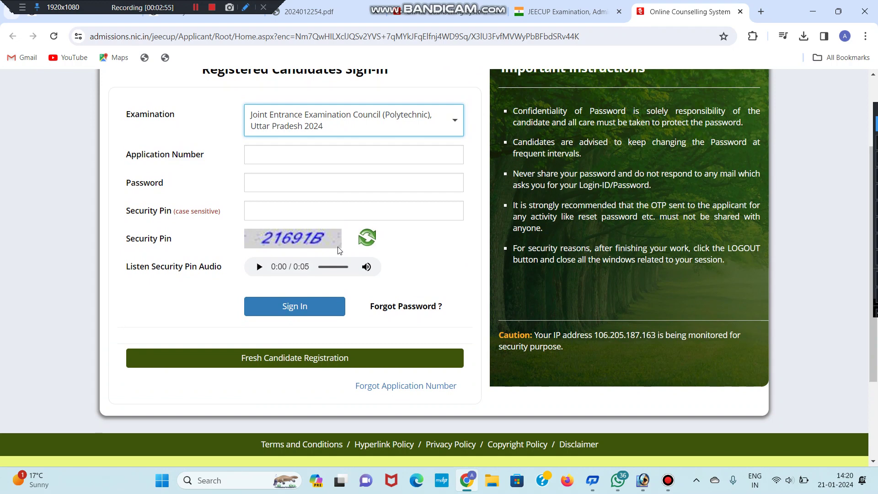
scroll(209, 230, up, 1)
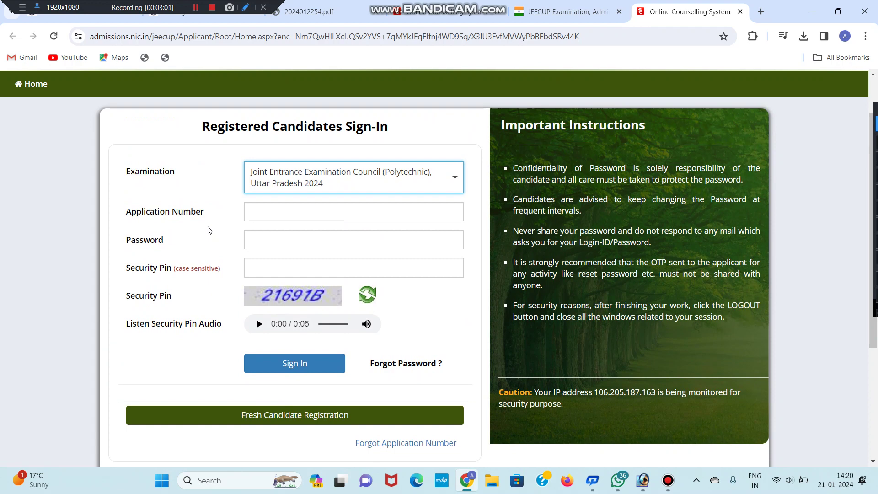
Step: Start a fresh candidate registration and agree to the application form instructions
scroll(209, 230, down, 2)
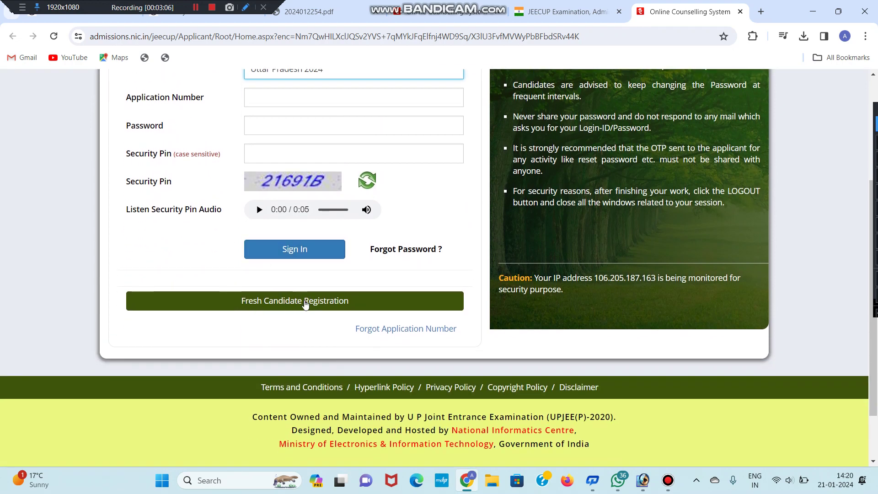
click(300, 305)
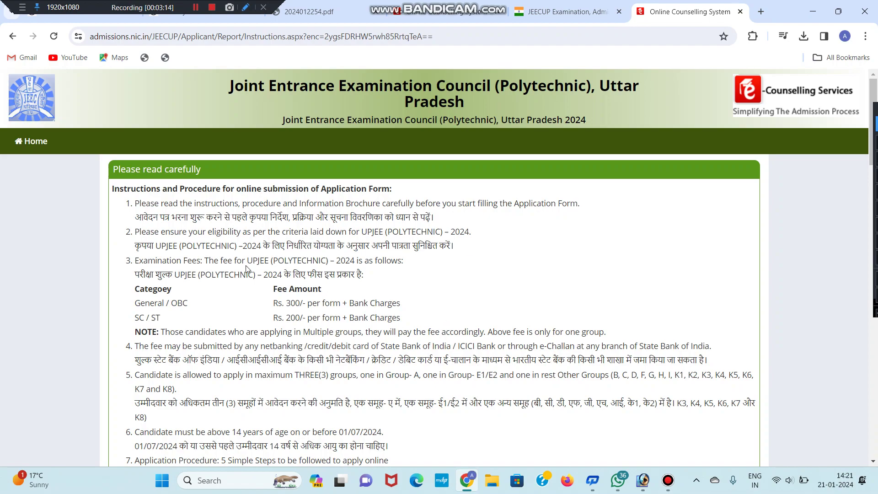
scroll(343, 256, down, 20)
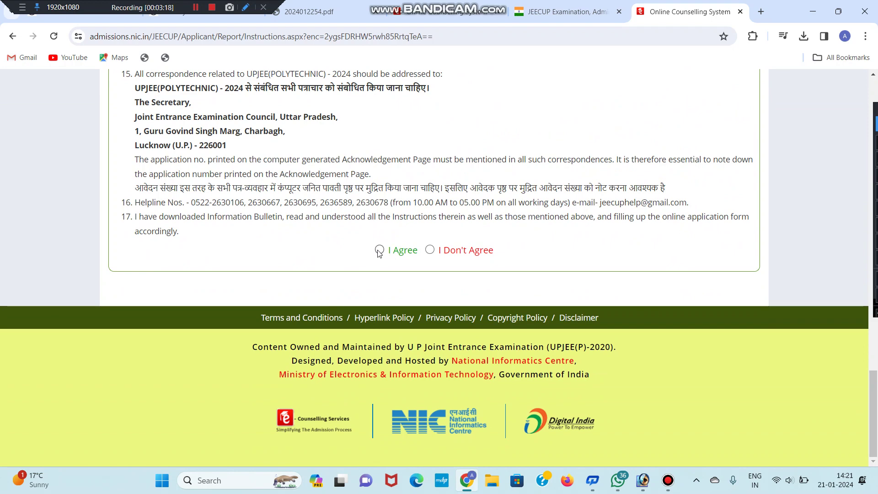
click(379, 250)
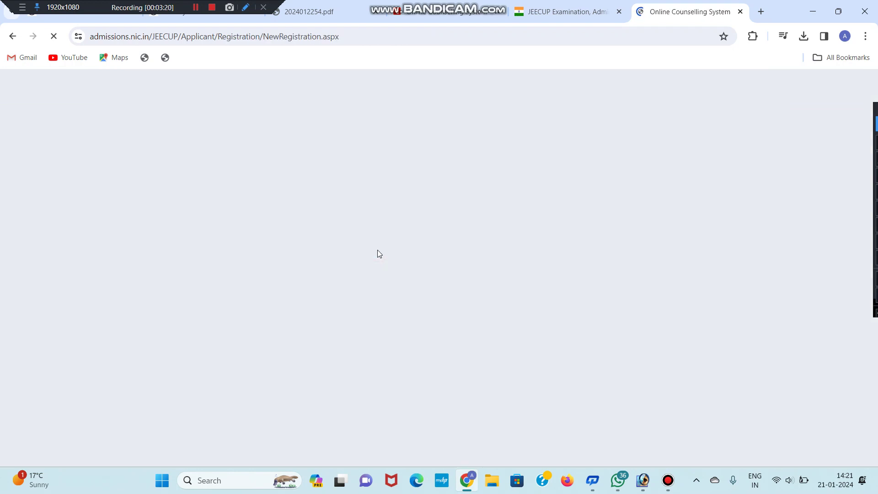
Step: Enter the candidate's name, father's name and mother's name in the registration form's personal details
scroll(528, 274, down, 2)
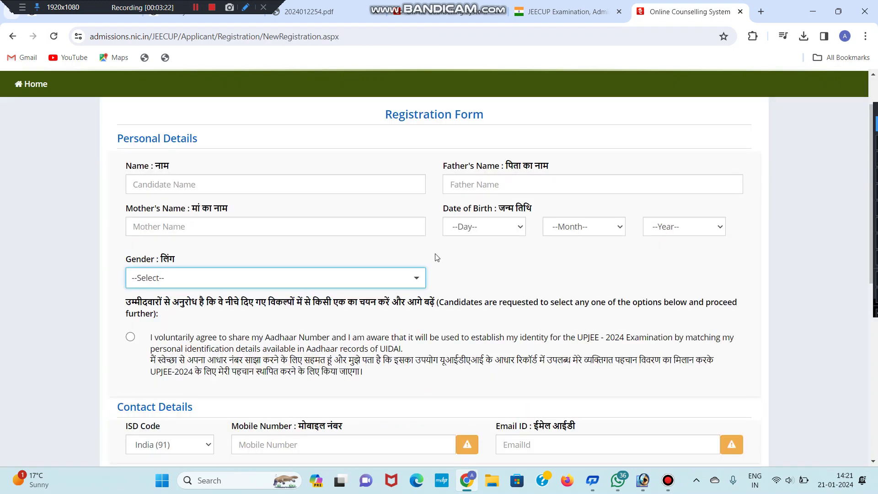
scroll(436, 257, up, 1)
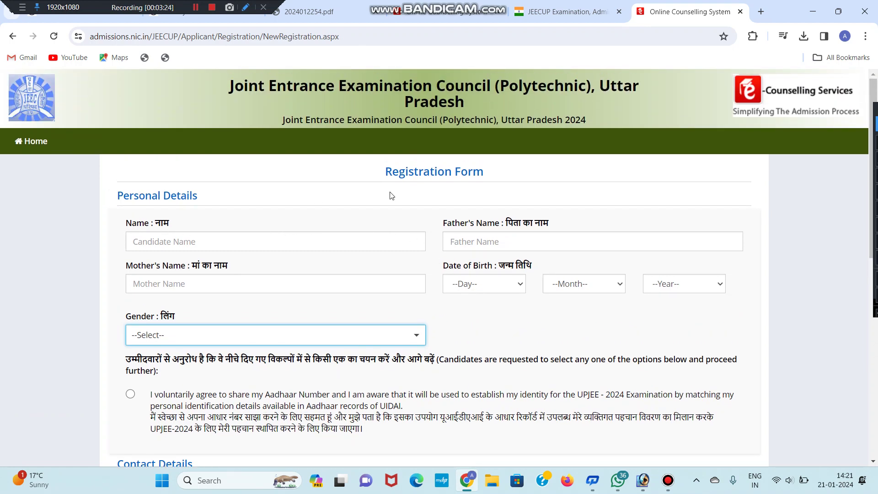
scroll(392, 201, down, 1)
click(137, 172)
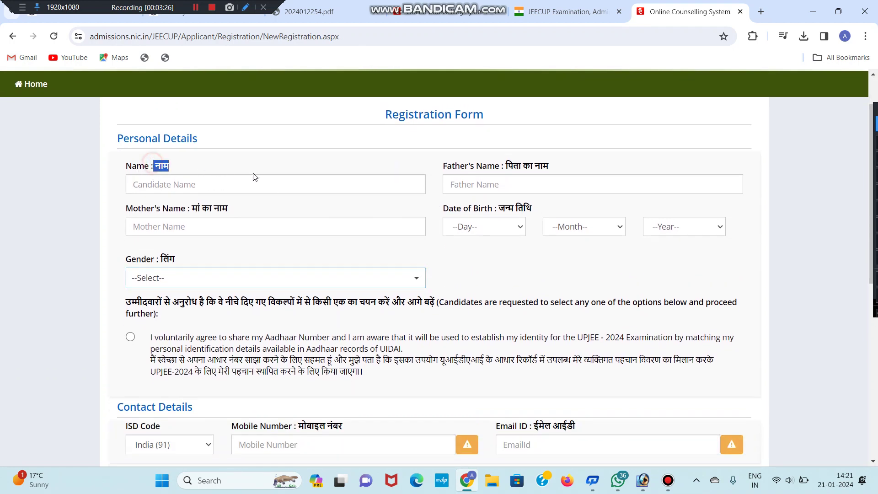
click(325, 186)
click(545, 187)
click(256, 190)
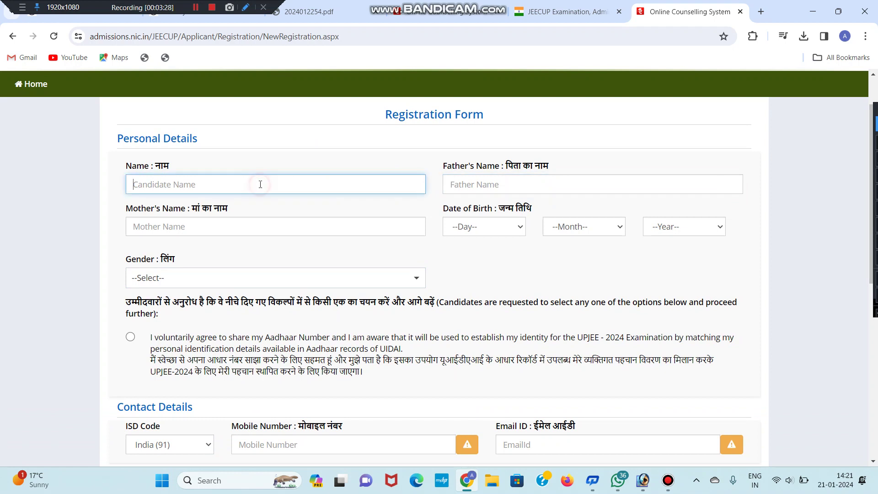
text(AMAN)
key(Tab)
text(RAM)
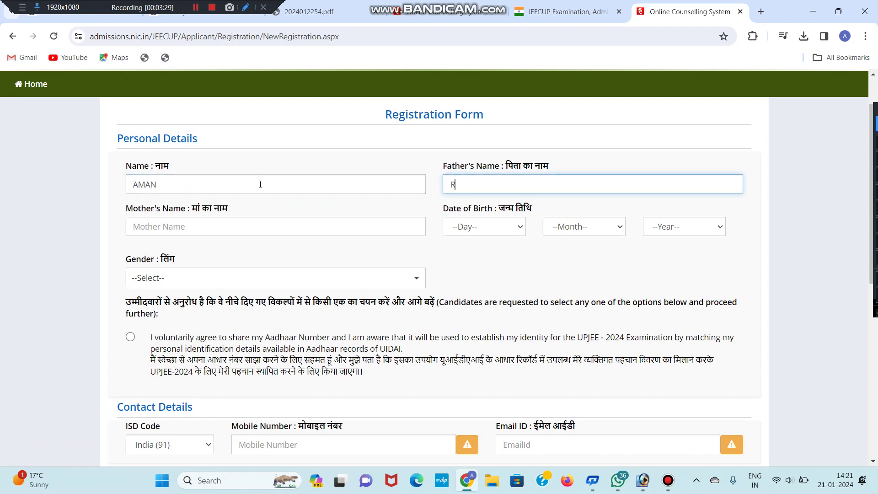
key(Tab)
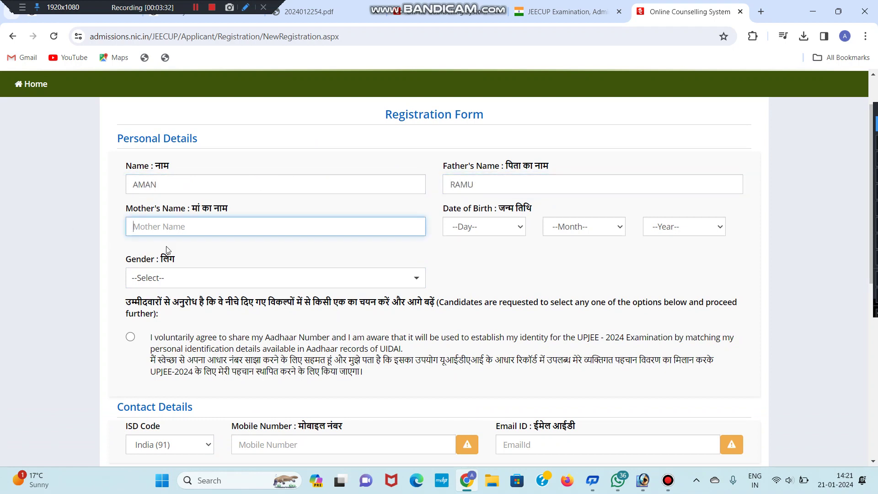
text(SHYAMA)
key(Tab)
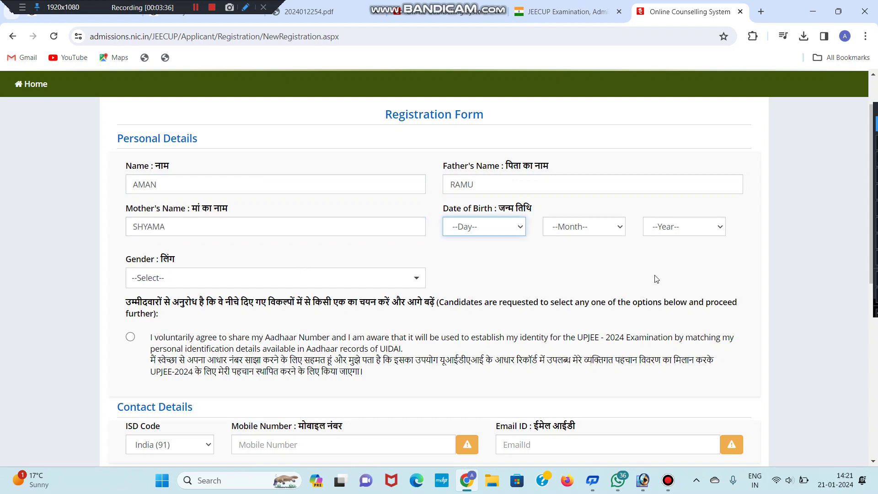
Step: Set the gender to Male and give voluntary consent to share the Aadhaar number for identification
scroll(594, 229, down, 2)
click(305, 170)
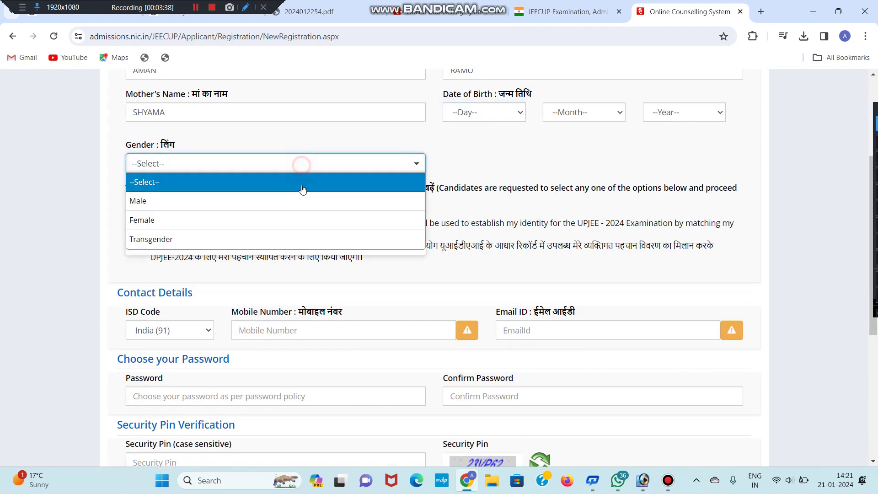
click(303, 202)
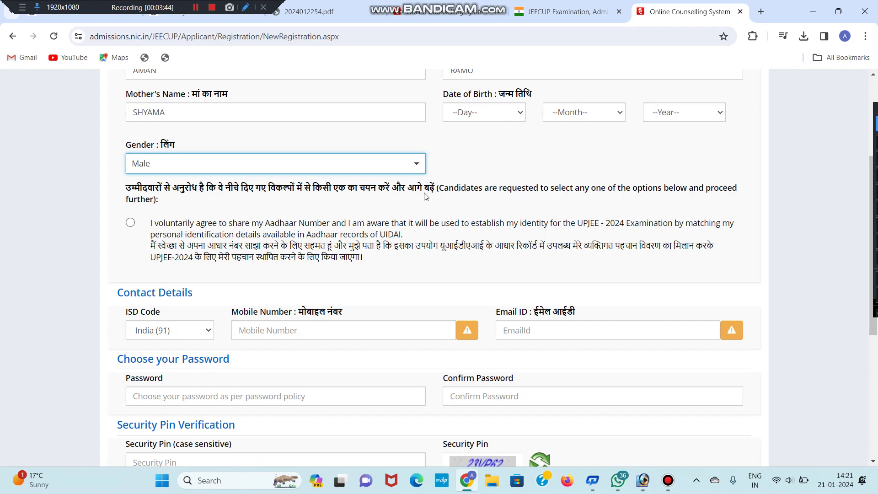
click(130, 224)
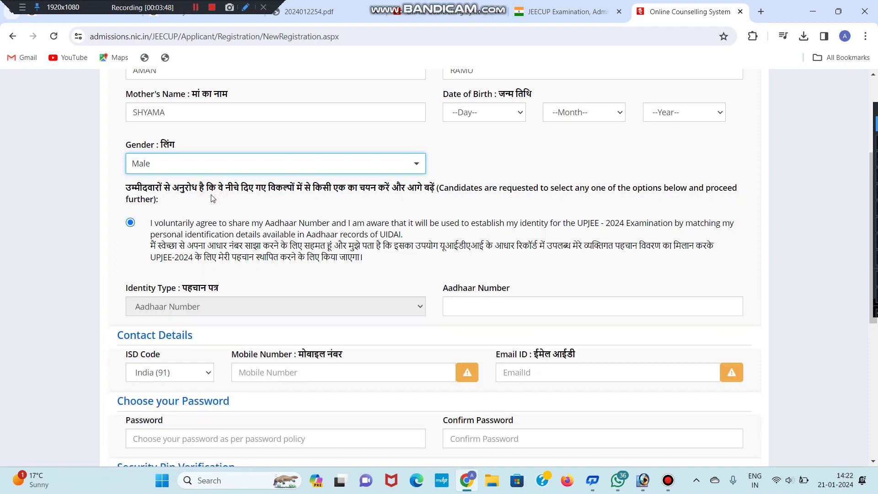
scroll(209, 199, down, 1)
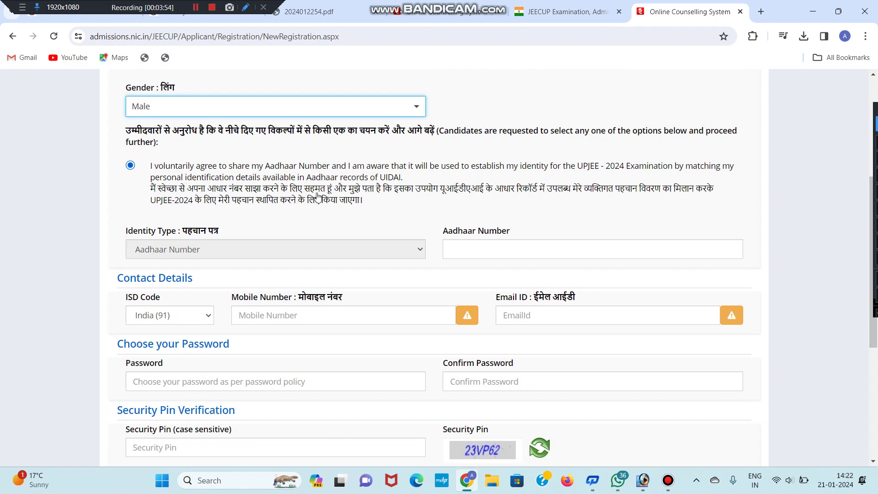
click(130, 166)
scroll(130, 168, down, 1)
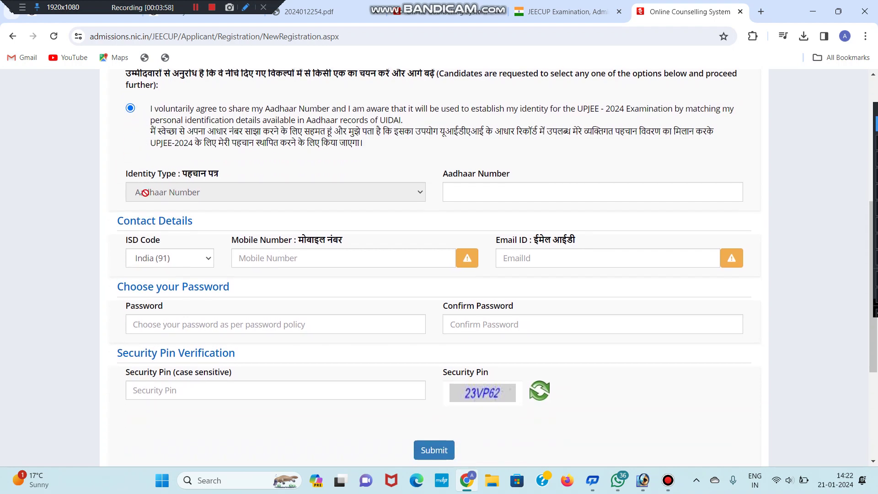
Step: Look over the Aadhaar number, mobile number and email ID fields and their entry instructions
click(484, 192)
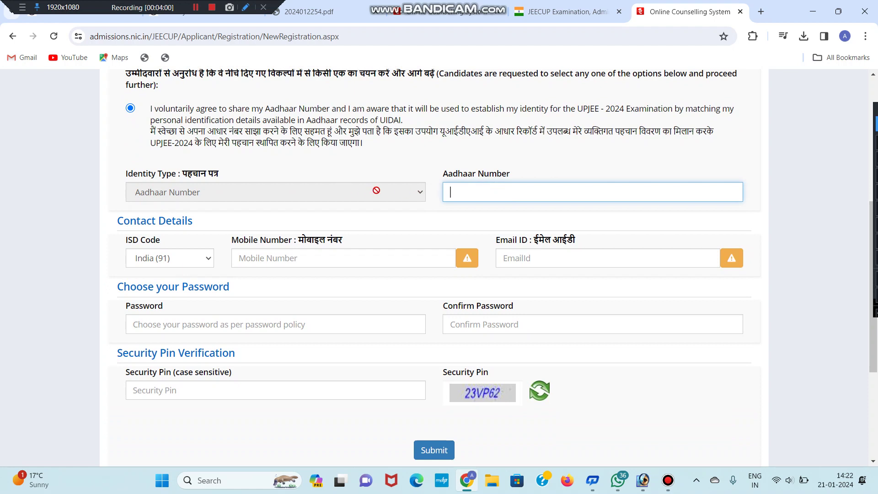
scroll(492, 178, down, 1)
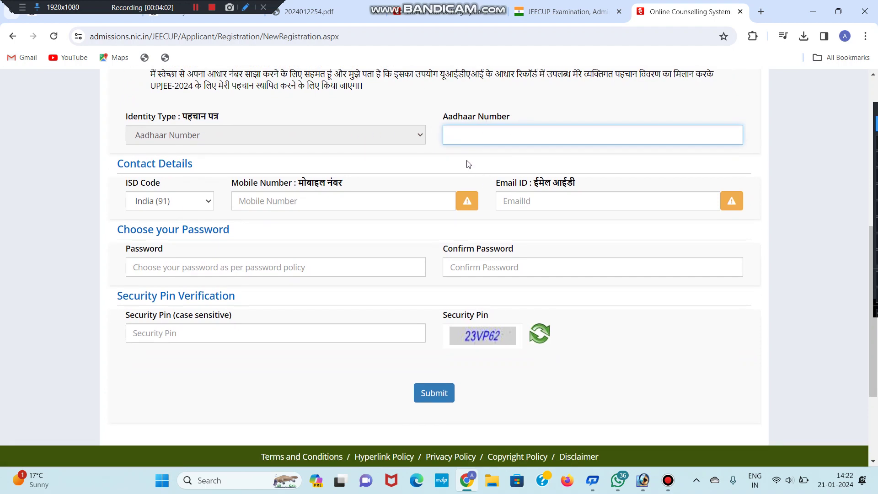
scroll(496, 135, down, 1)
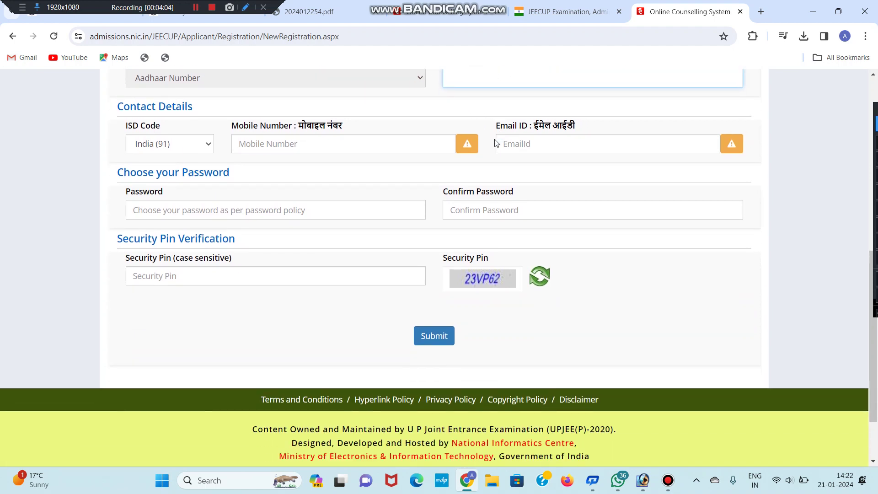
click(304, 140)
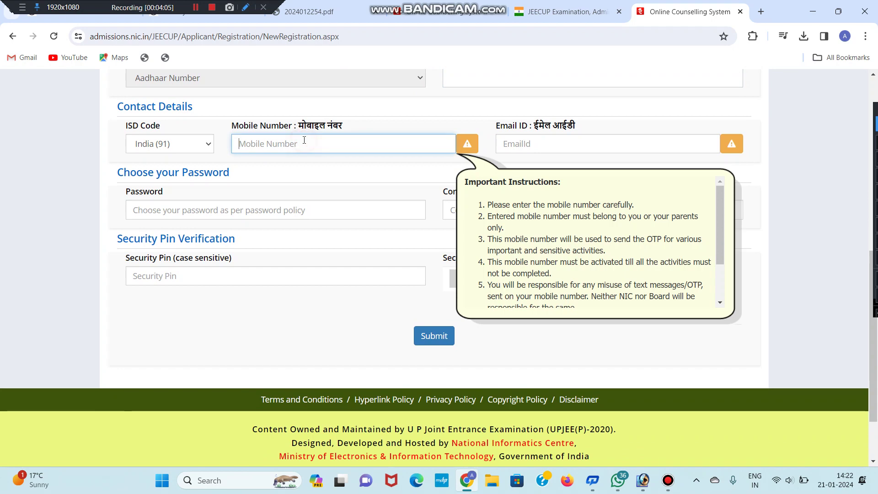
click(588, 144)
Step: Examine the password policy for the new account, including its character requirements, and the security pin field
scroll(588, 147, down, 2)
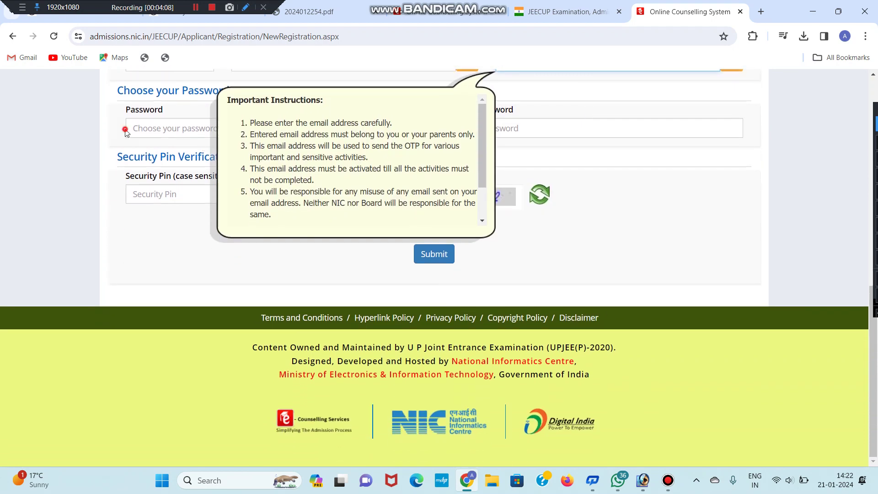
click(185, 137)
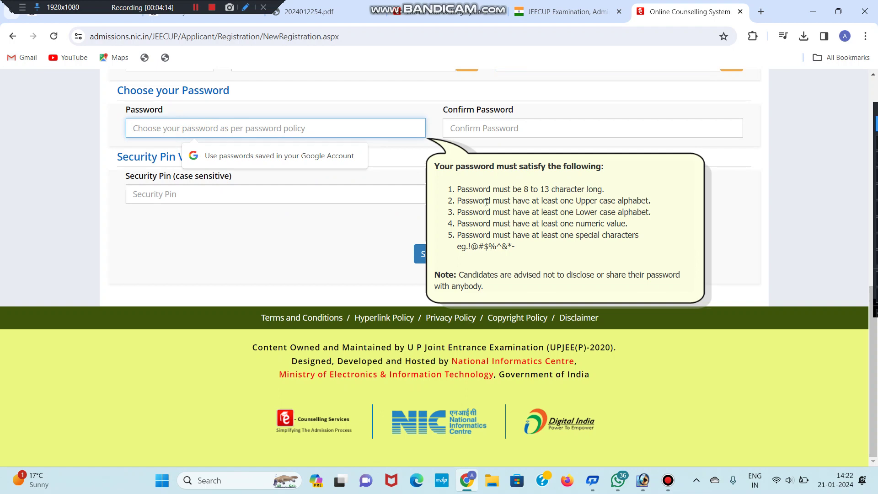
drag(486, 201, 589, 201)
click(550, 200)
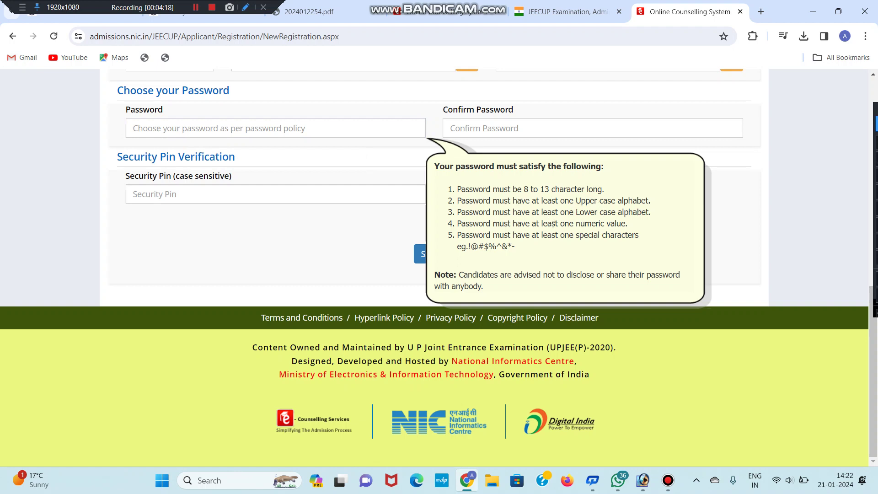
drag(622, 224, 578, 234)
drag(470, 248, 455, 247)
click(531, 252)
click(460, 133)
click(390, 130)
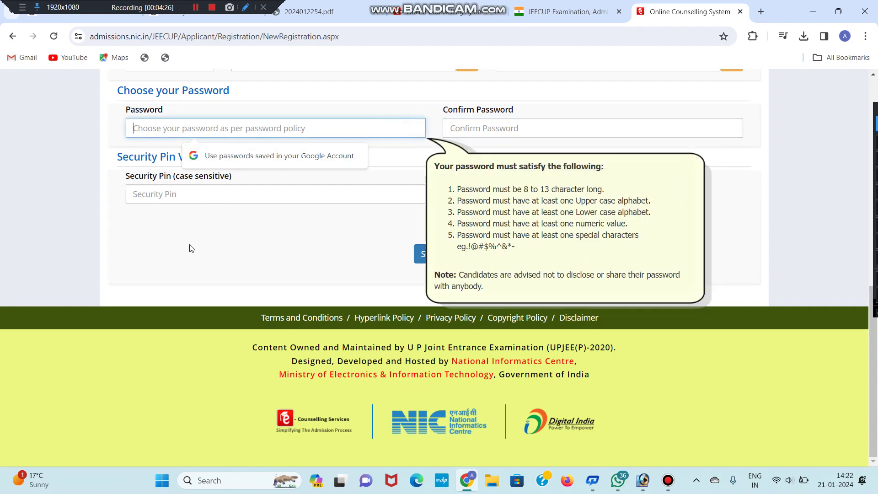
click(161, 191)
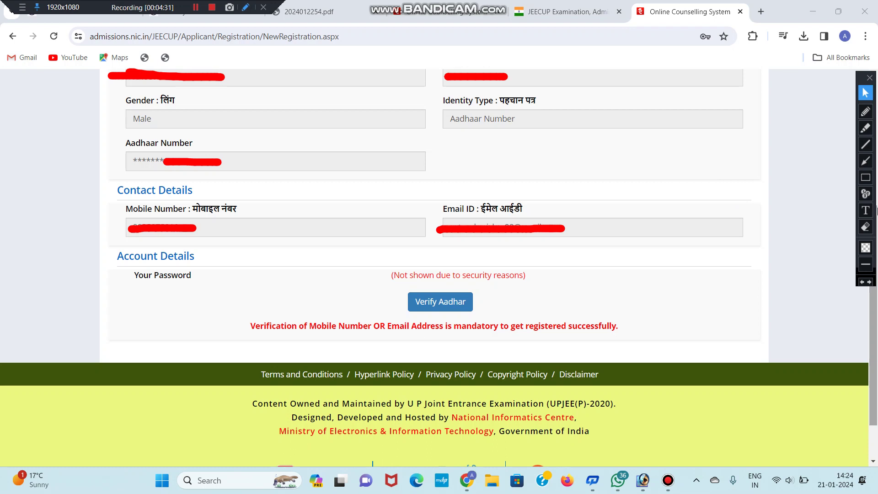
Step: Verify the Aadhaar details and submit the registration to proceed to OTP verification
click(450, 304)
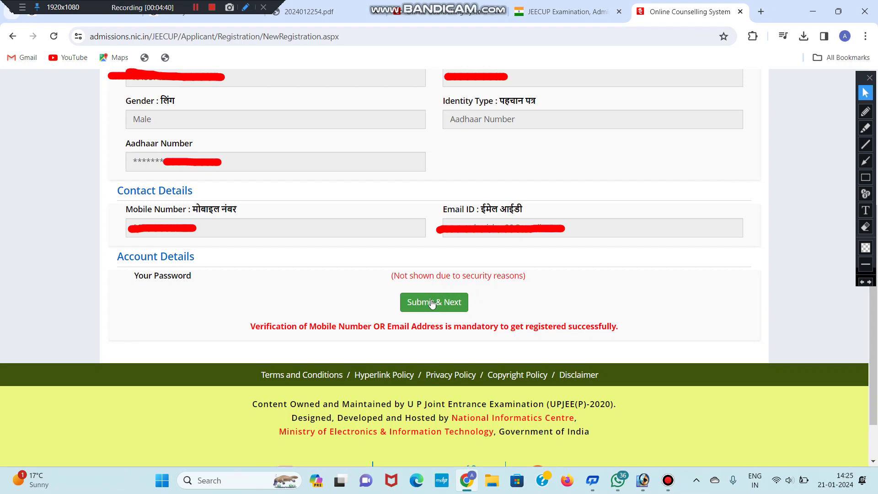
click(432, 304)
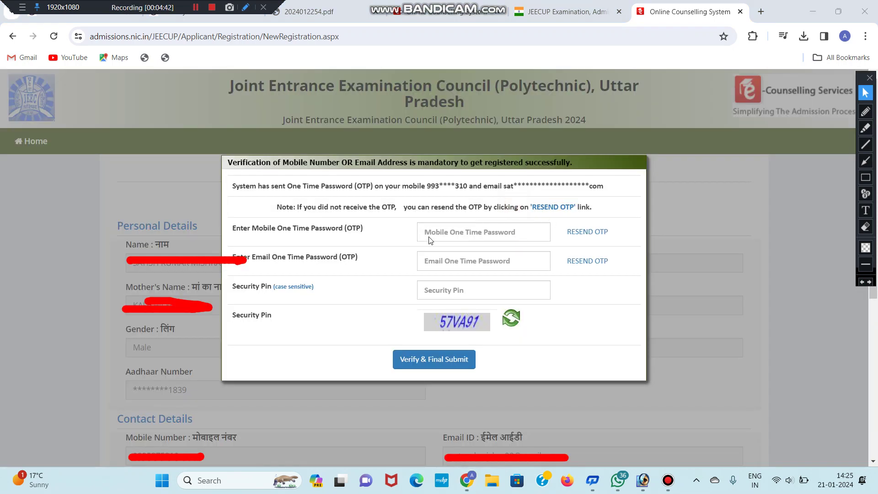
Step: Complete the mobile OTP, email OTP and security pin fields, and verify and finally submit the registration
click(486, 233)
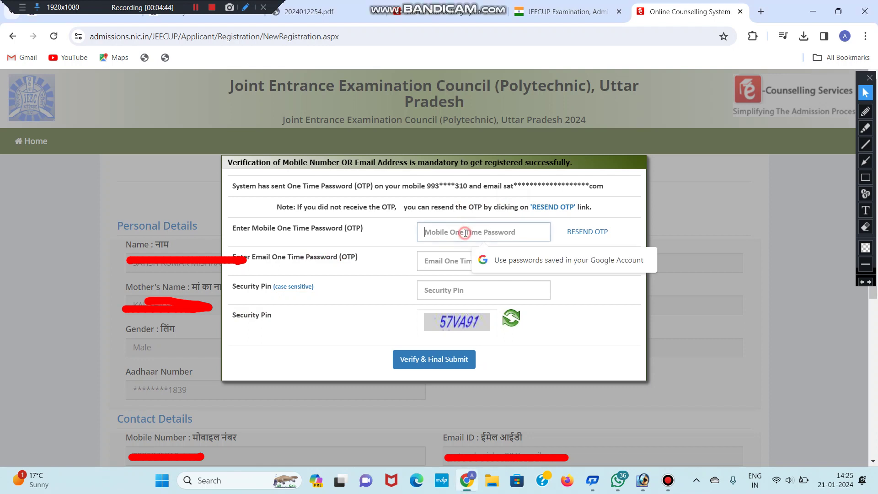
click(462, 262)
click(439, 285)
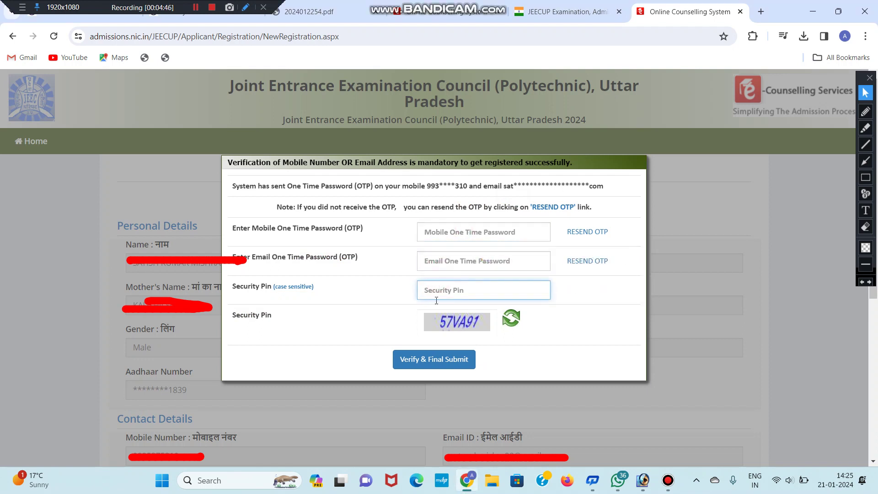
click(453, 367)
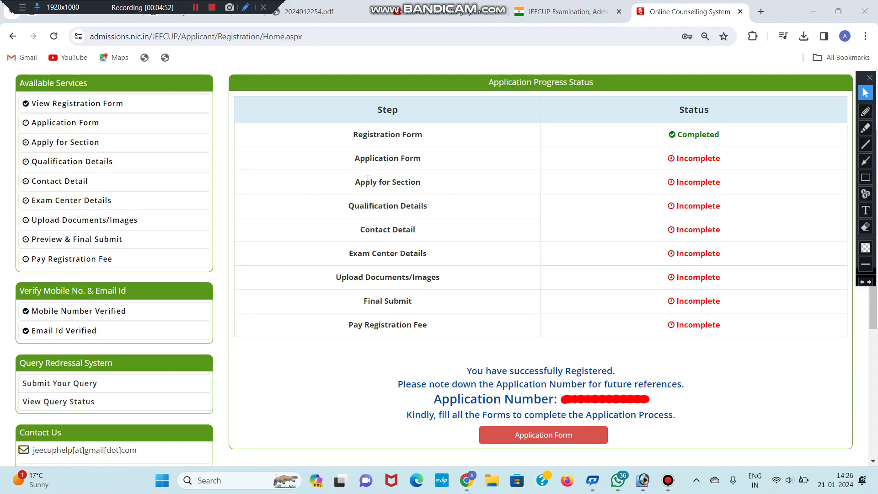
Step: Review the remaining application steps from Application Form to Pay Registration Fee and open the Application Form
drag(361, 157, 431, 325)
click(432, 325)
click(551, 438)
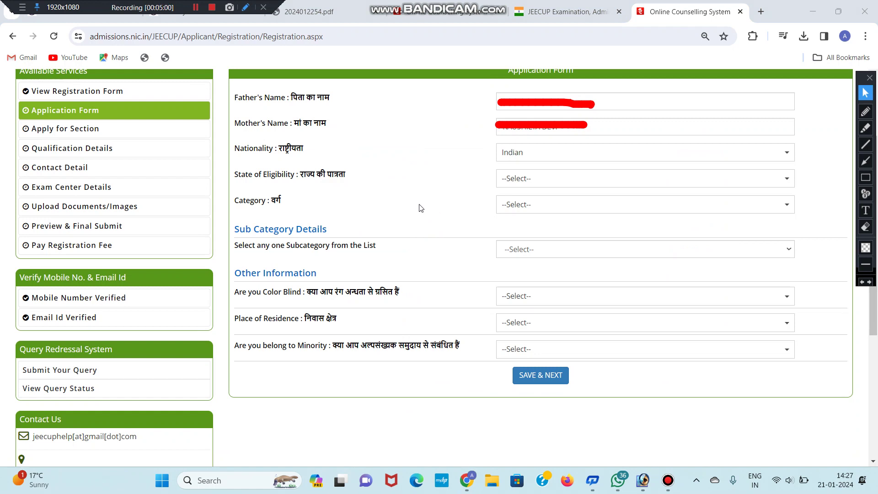
Step: Set the state of eligibility to Domicile of U.P., the category to General and the subcategory to Not Applicable
click(516, 178)
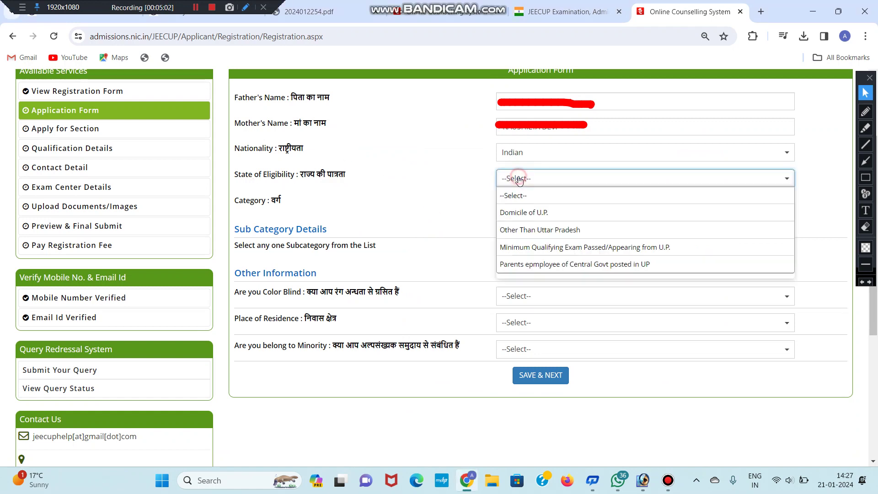
click(538, 213)
click(543, 210)
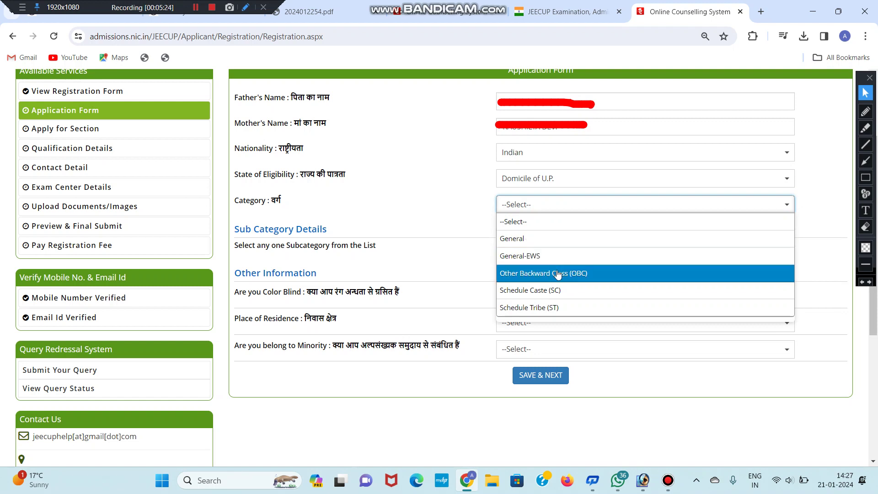
click(567, 238)
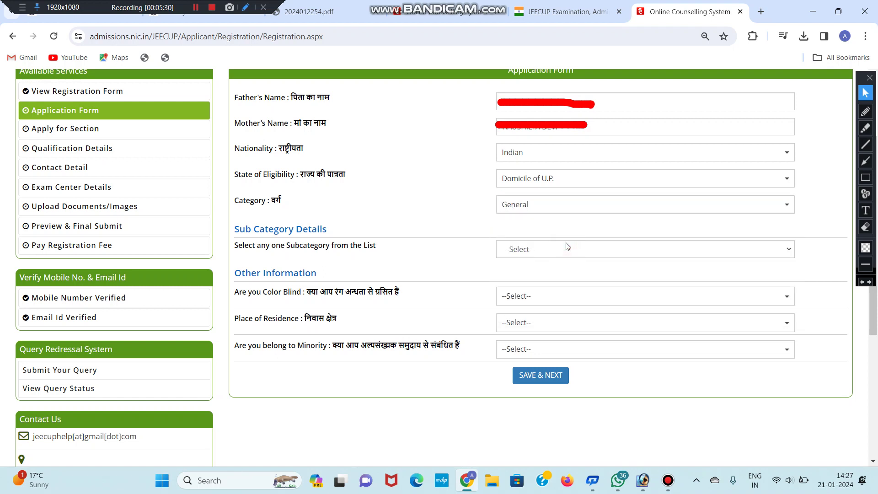
click(503, 249)
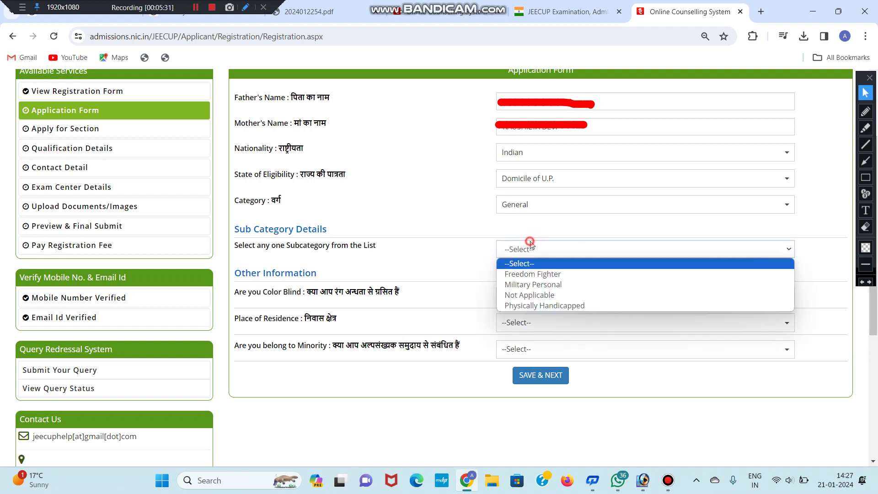
click(544, 297)
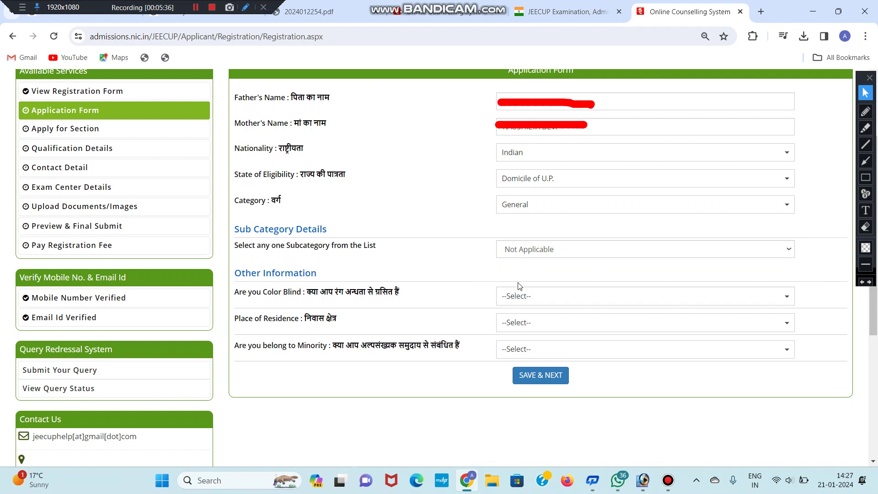
Step: Answer No for colour blindness, Rural for place of residence and No for minority, and save the application form
click(526, 297)
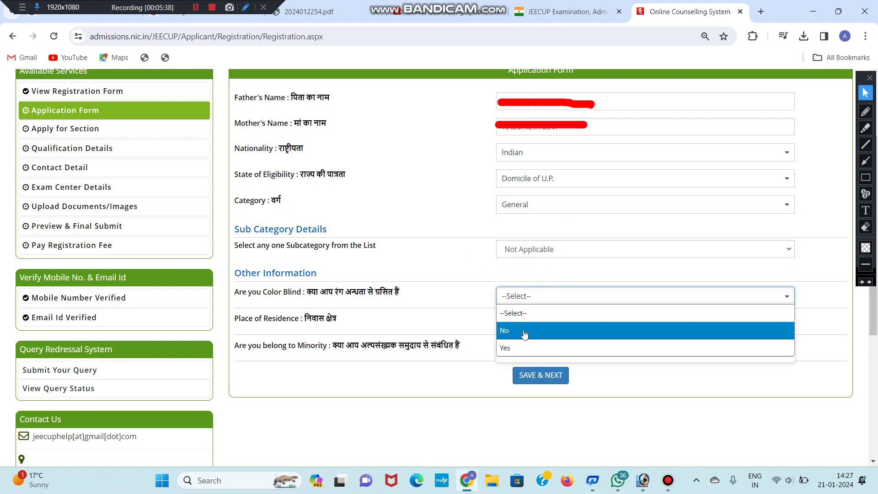
click(524, 334)
click(516, 321)
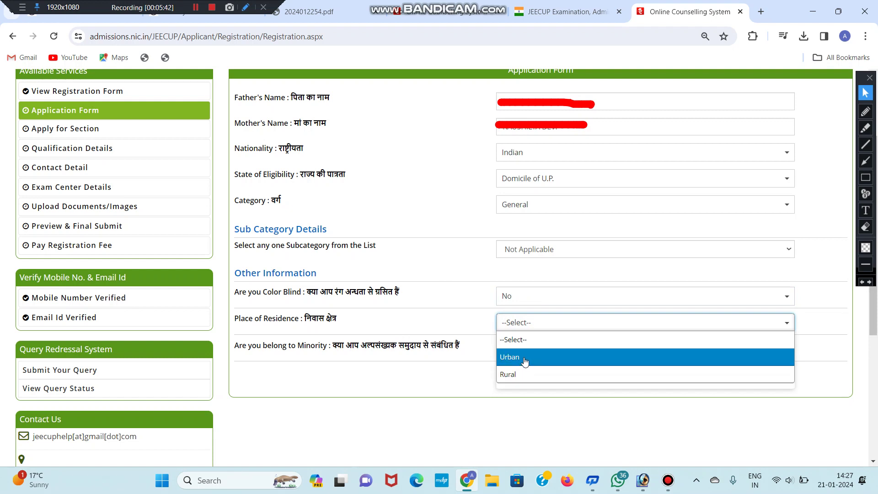
click(525, 375)
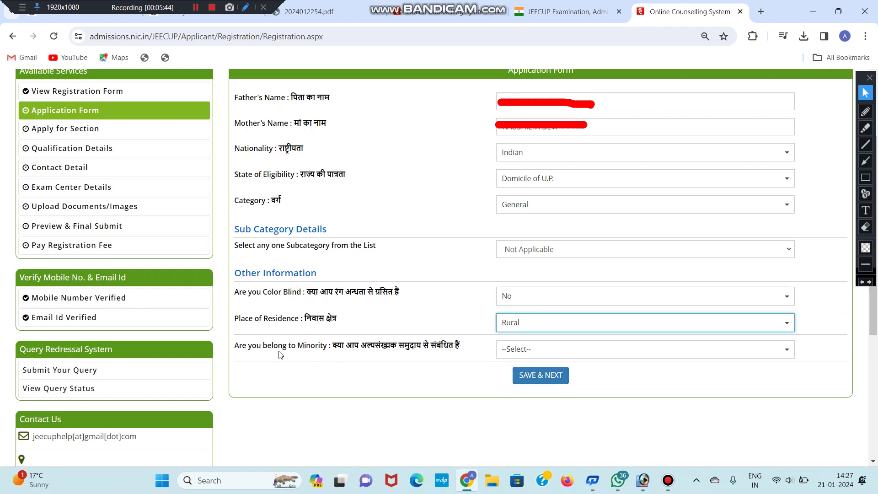
click(526, 350)
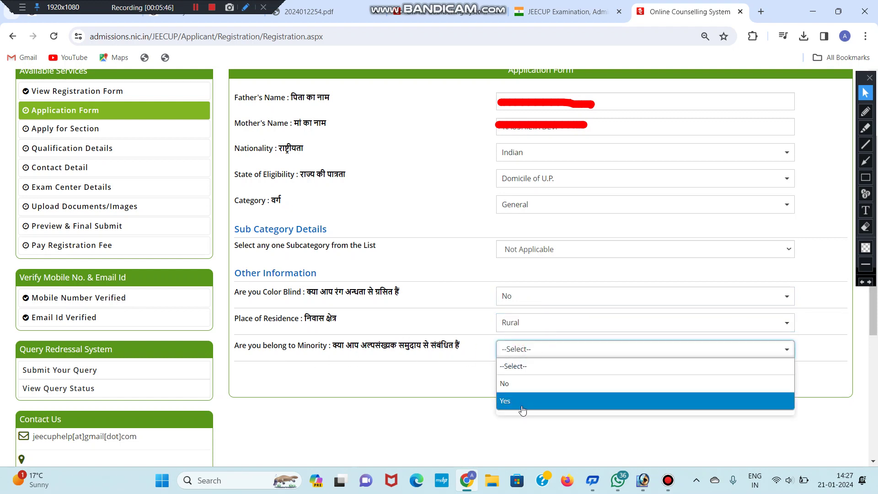
click(524, 389)
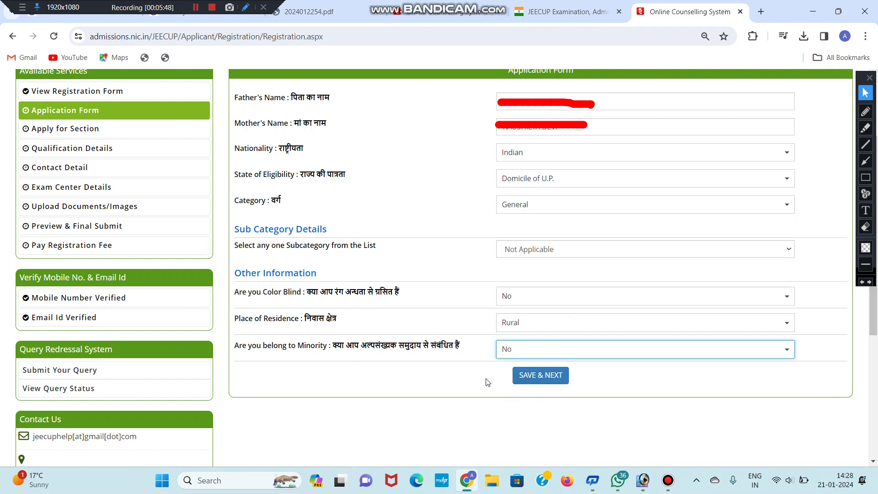
click(541, 374)
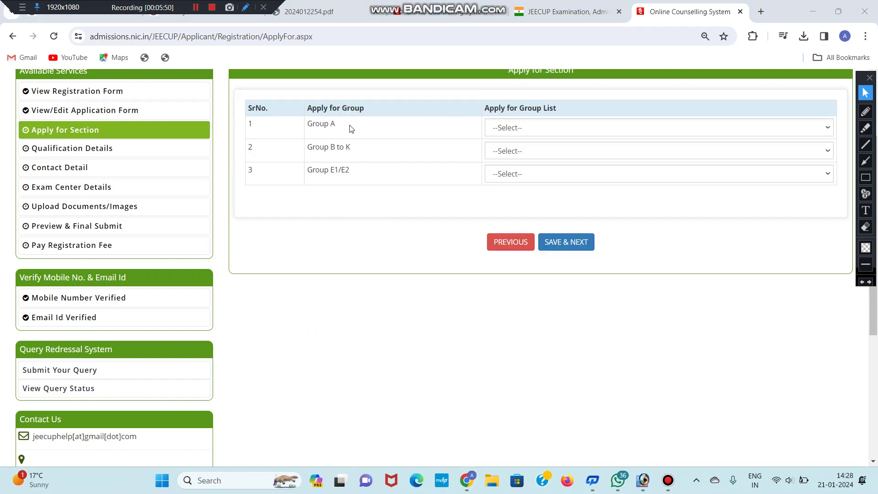
Step: Apply for Group A, check the choices offered for Group B to K and Group E1/E2, and save the section
click(489, 132)
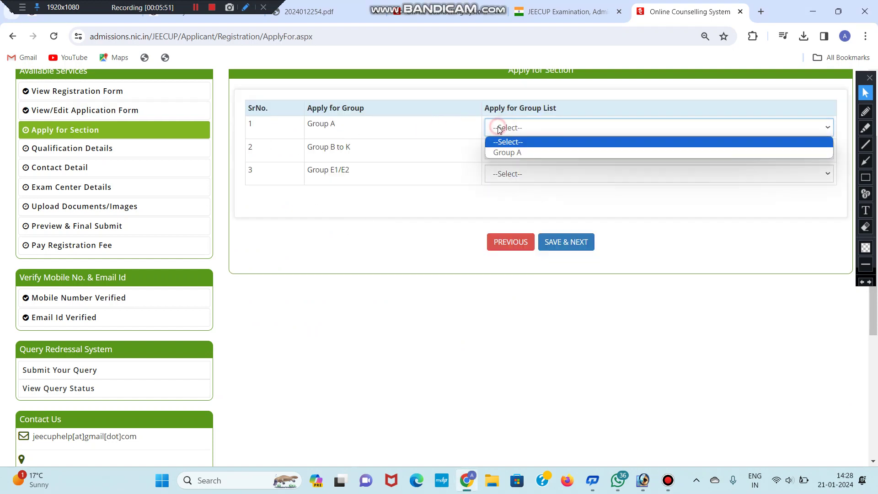
click(516, 152)
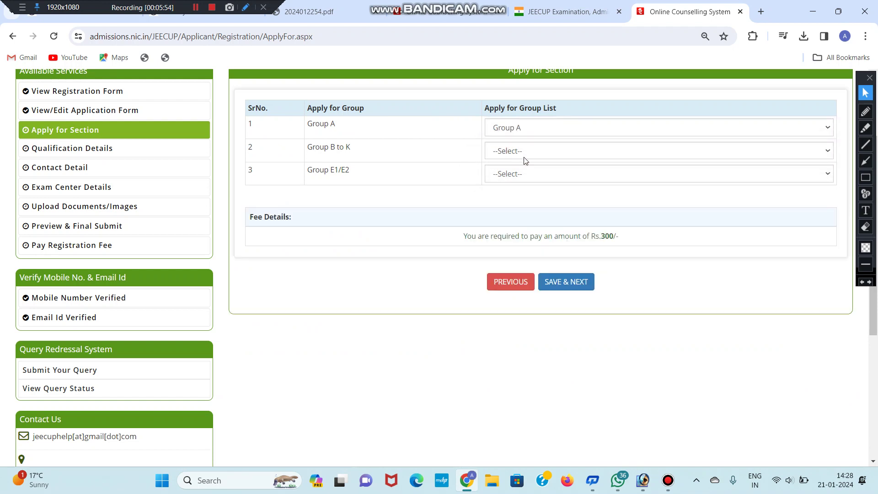
click(517, 152)
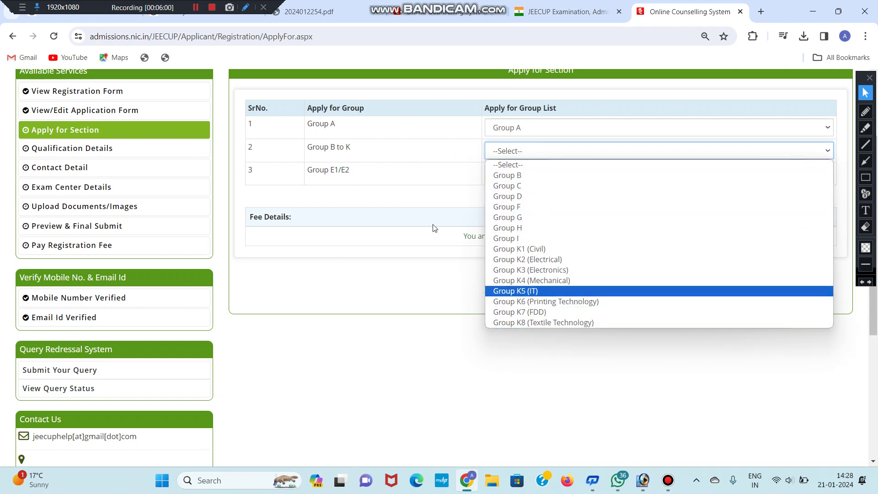
click(417, 209)
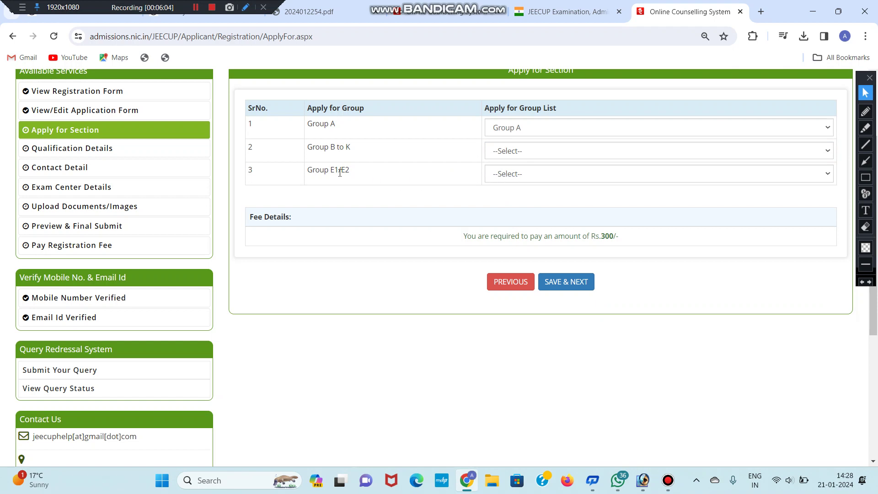
click(528, 173)
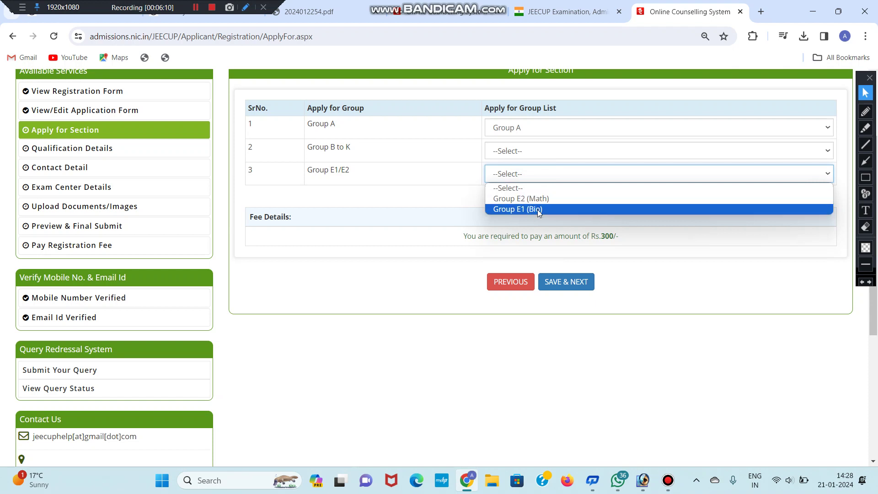
click(427, 183)
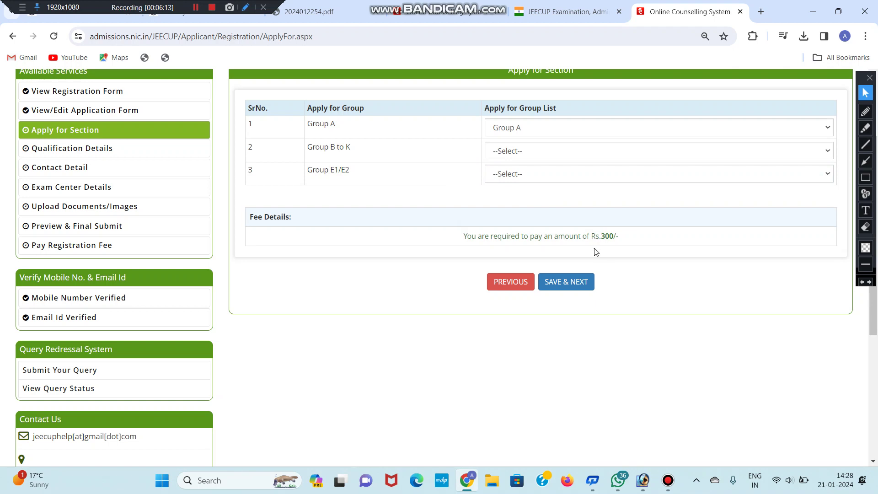
click(589, 287)
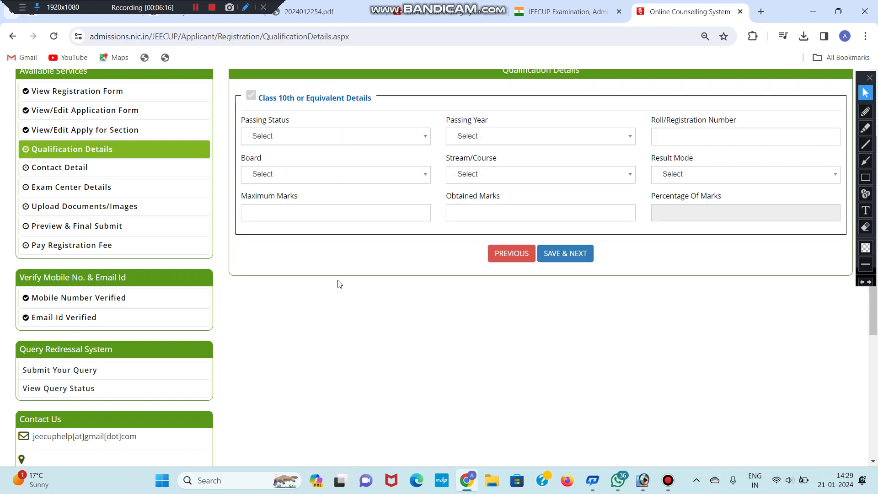
Step: Set the Class 10th passing status to Passed and the passing year to 2018, and go to the roll number field
click(268, 143)
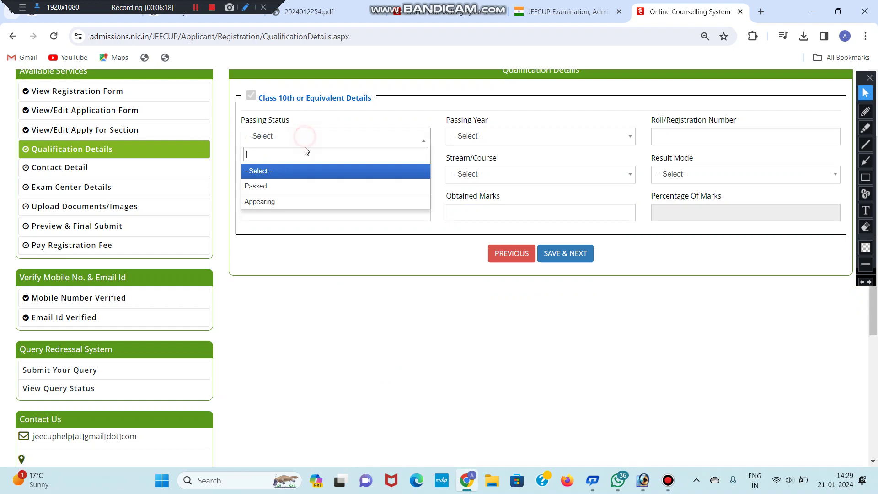
click(313, 189)
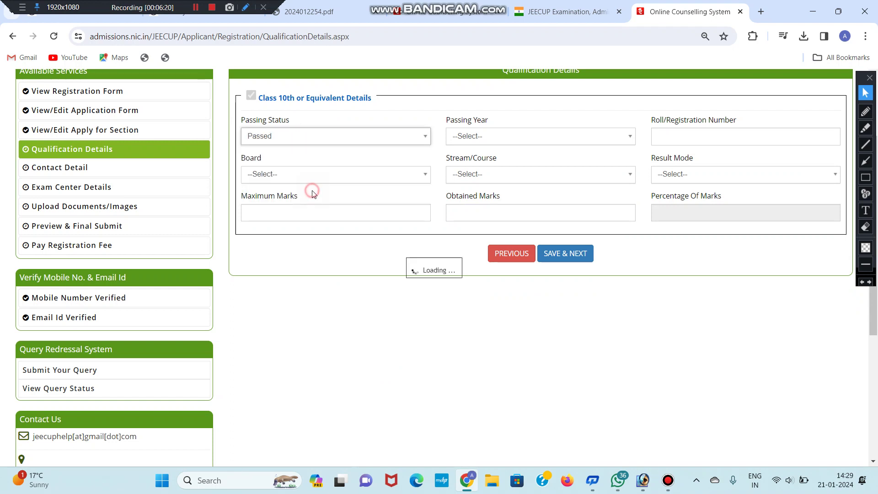
click(482, 141)
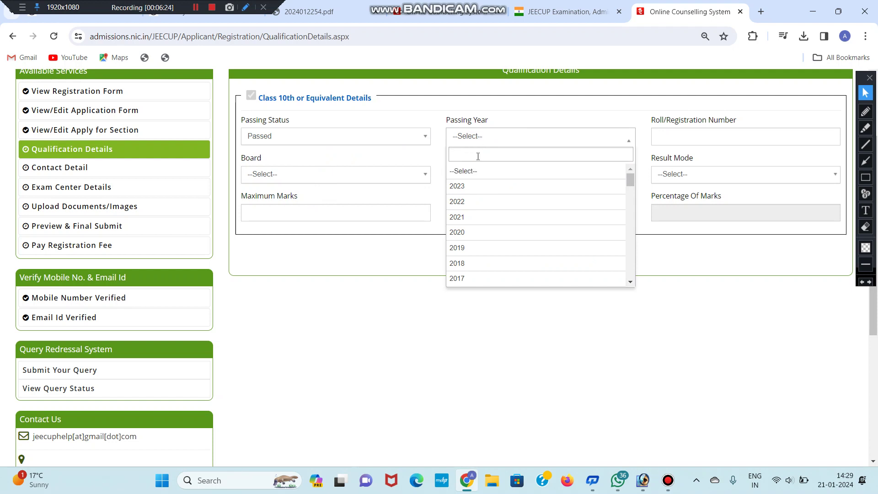
click(473, 263)
click(725, 132)
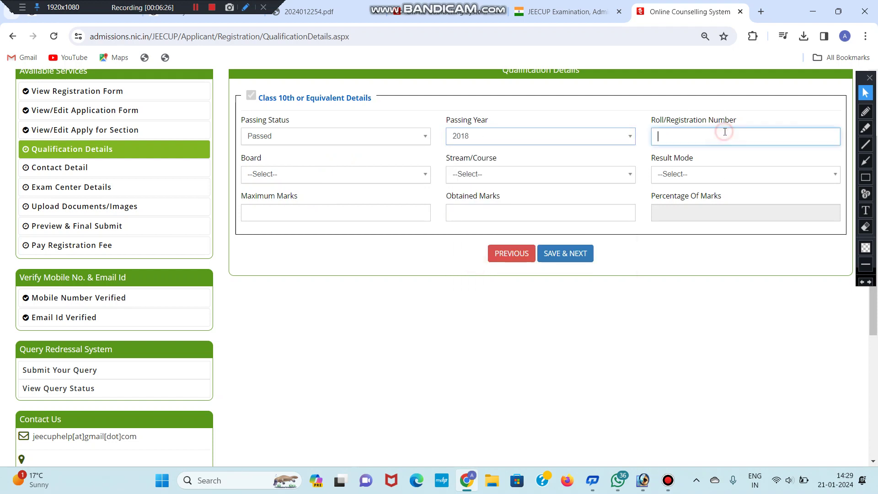
Step: Choose Board of High School and Intermediate Education, Uttar Pradesh as the board, with stream 10th and result mode Percentage
click(301, 179)
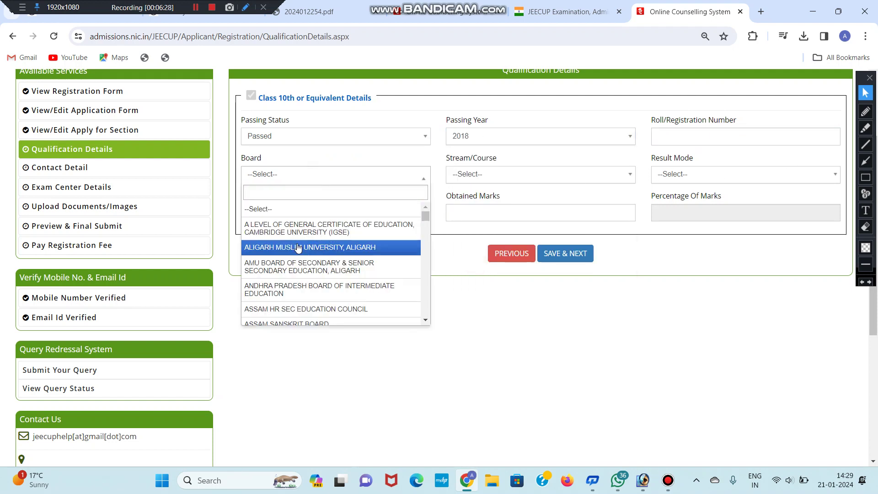
text(UTT)
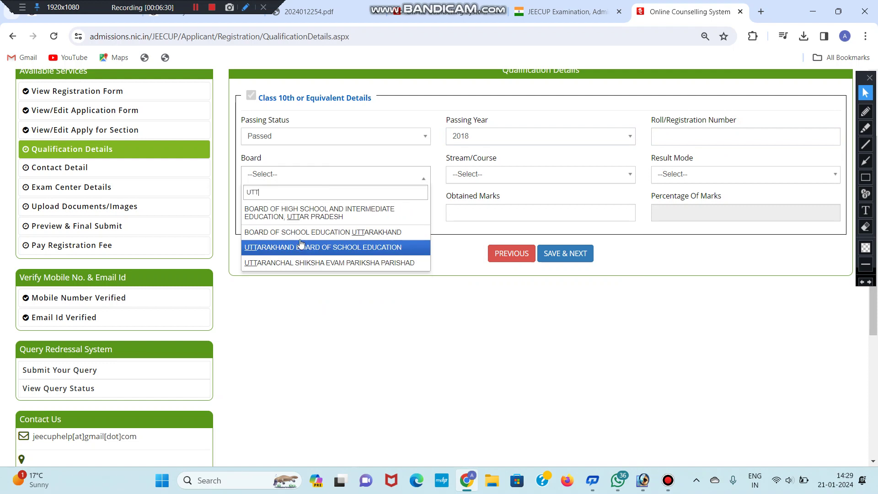
click(301, 217)
click(514, 173)
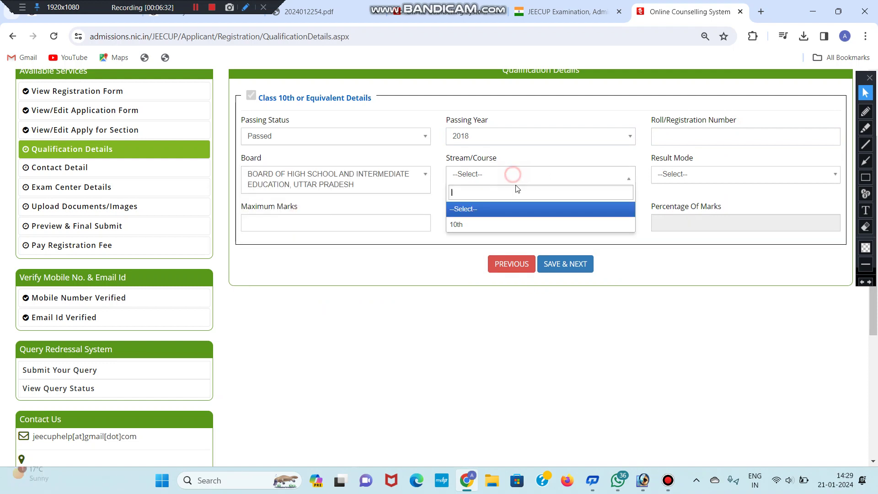
click(515, 223)
click(681, 174)
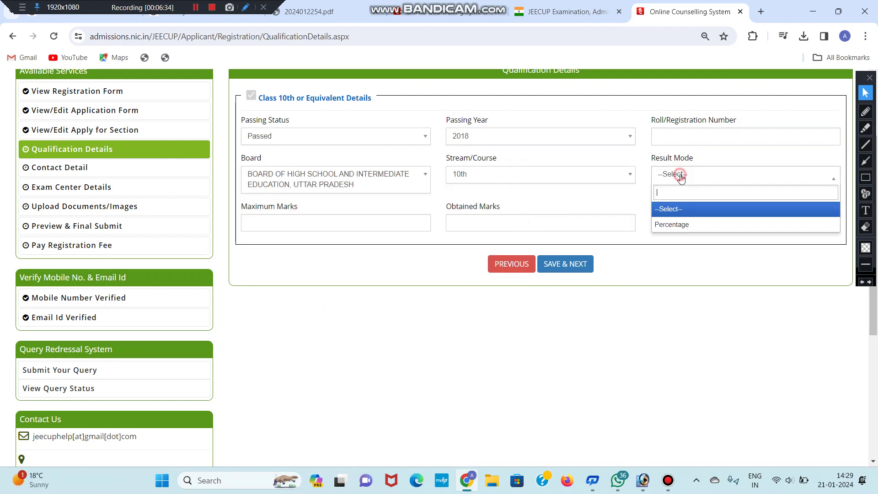
click(696, 224)
Step: Enter 600 maximum marks and 480 obtained marks for Class 10th, and save the qualification details
click(348, 219)
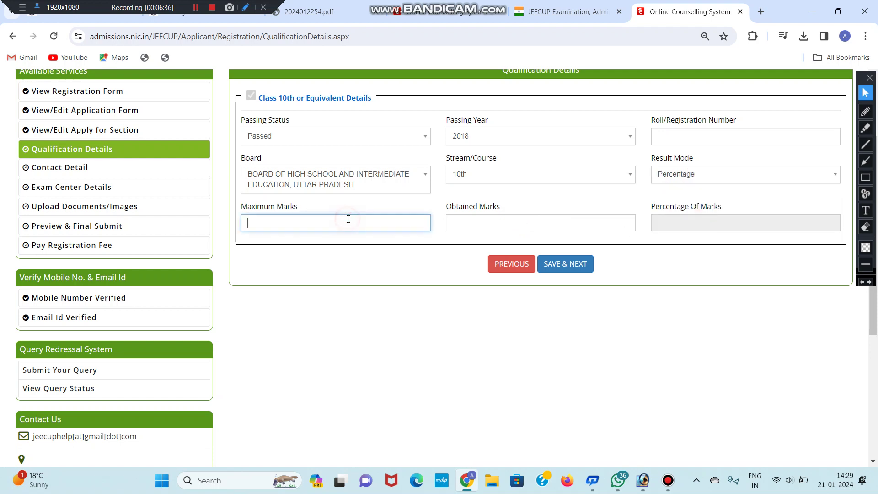
text(600)
click(448, 224)
text(480)
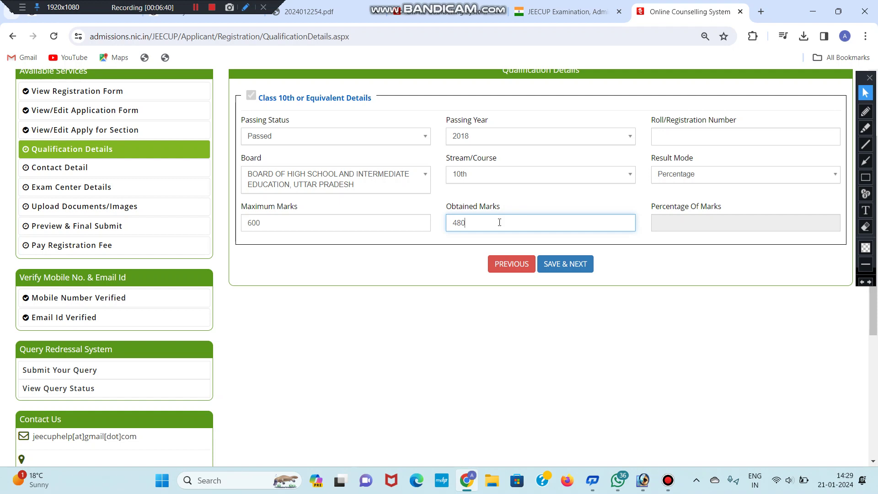
click(721, 247)
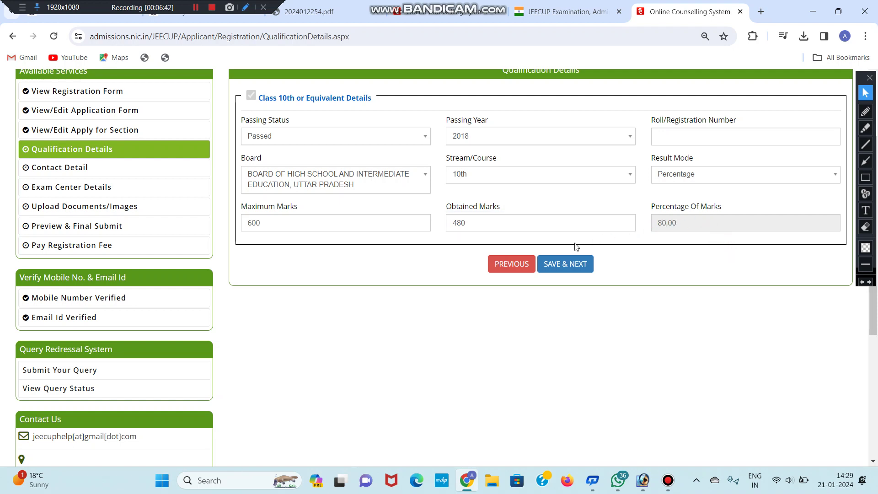
click(564, 264)
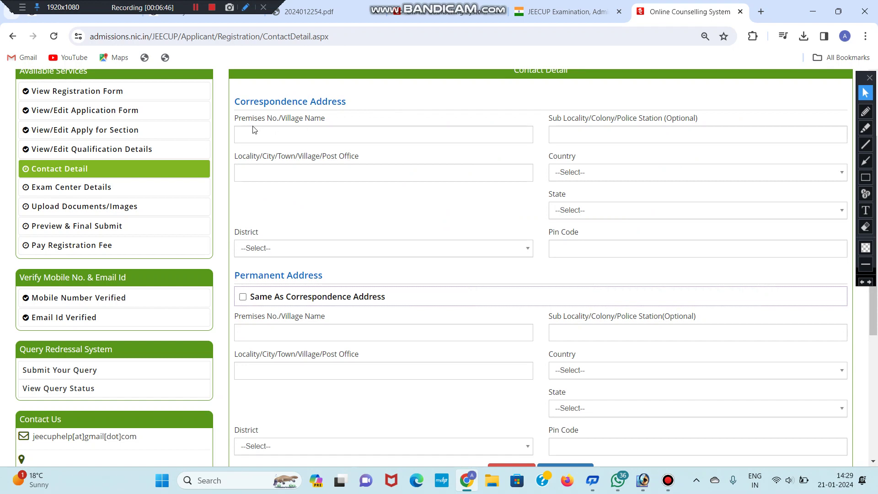
Step: Go through the correspondence address fields and set the country to India and the state to Uttar Pradesh
click(302, 131)
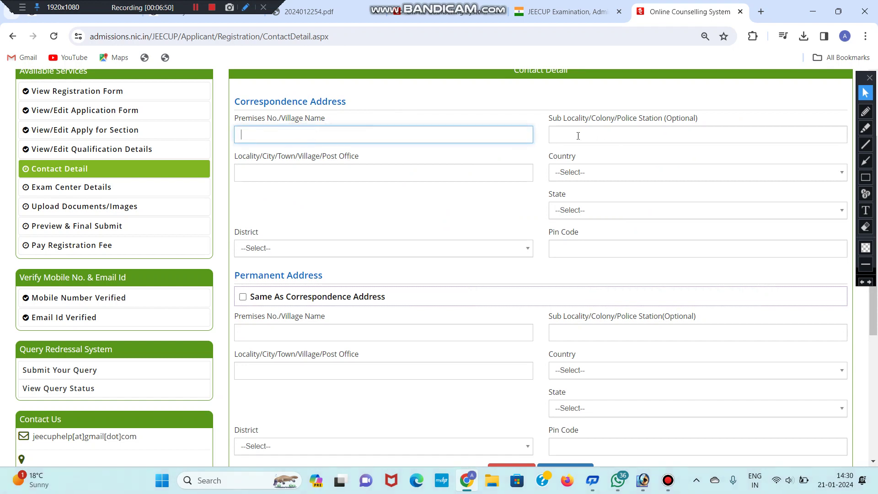
click(661, 135)
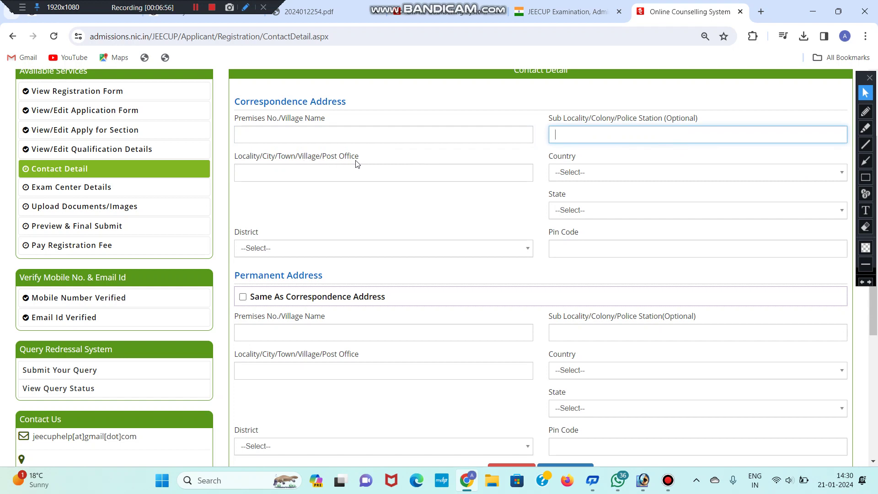
click(331, 170)
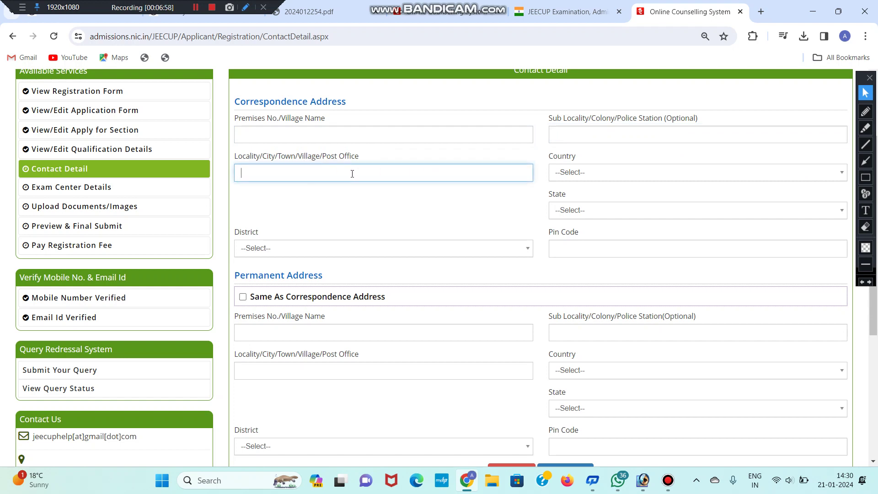
click(599, 175)
click(594, 221)
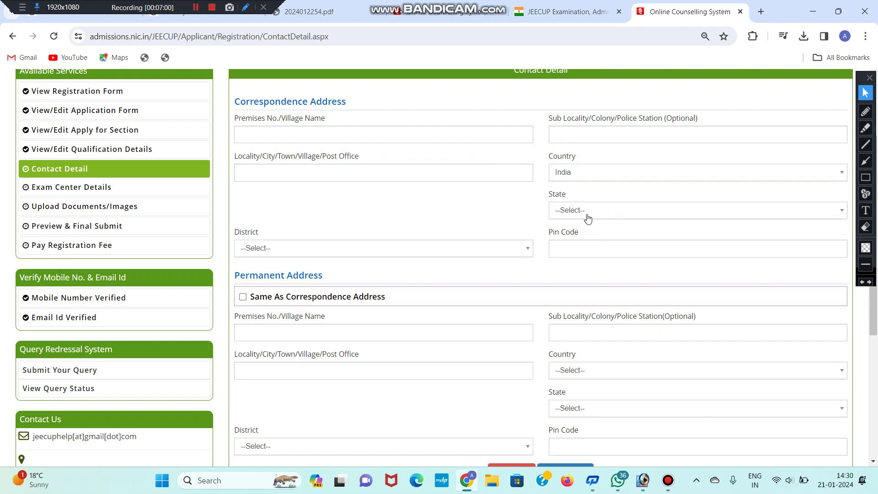
click(587, 214)
scroll(609, 304, down, 8)
click(610, 322)
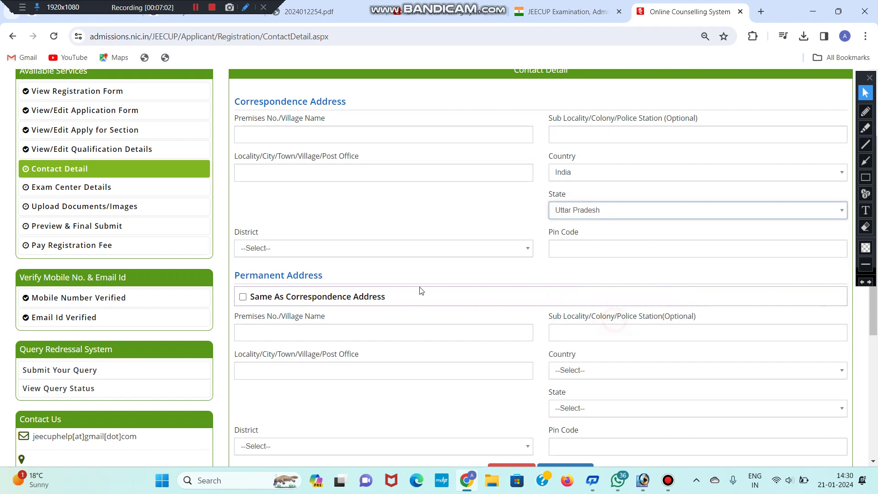
Step: Set the correspondence address district to Jaunpur District and save the contact details
click(355, 251)
text(JJ)
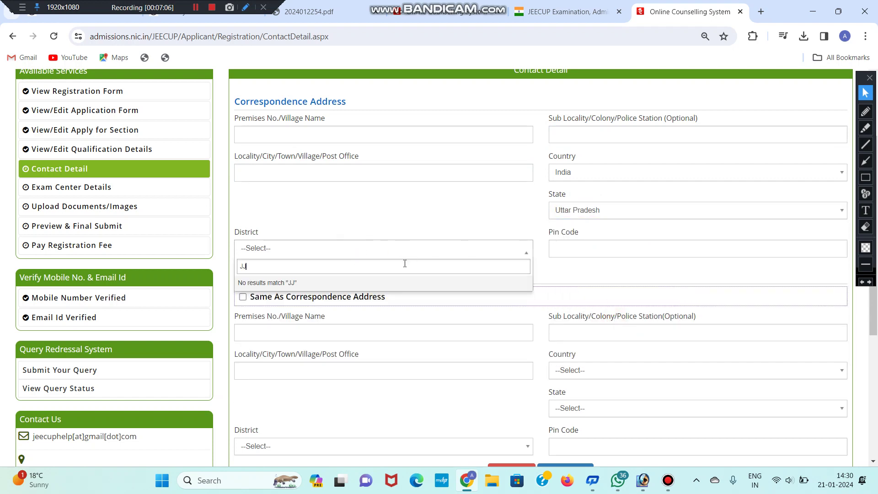
scroll(405, 263, down, 4)
click(377, 220)
key(Down)
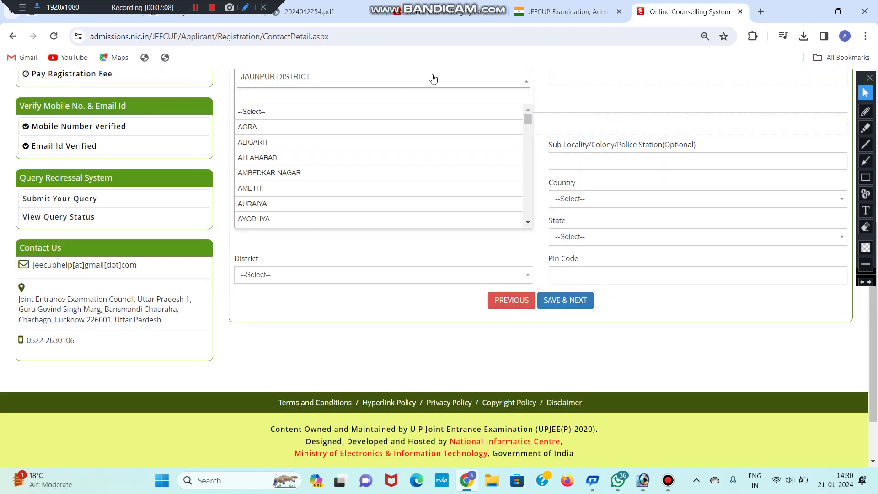
click(627, 90)
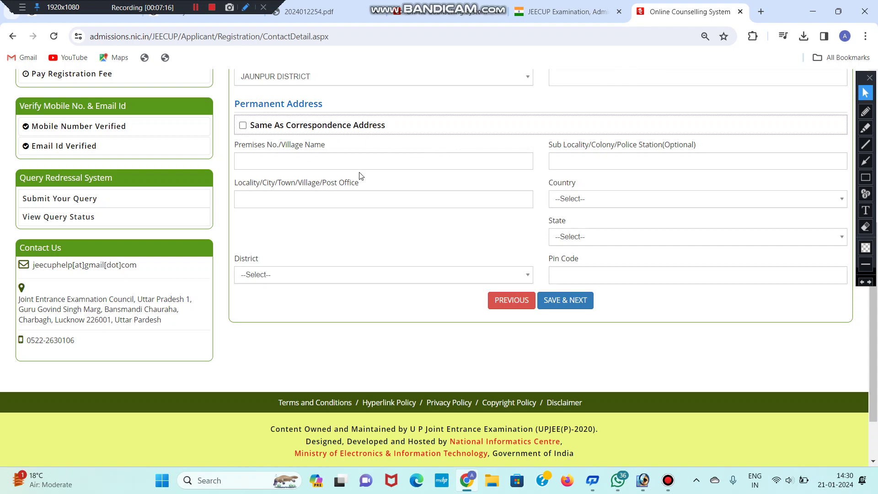
click(569, 298)
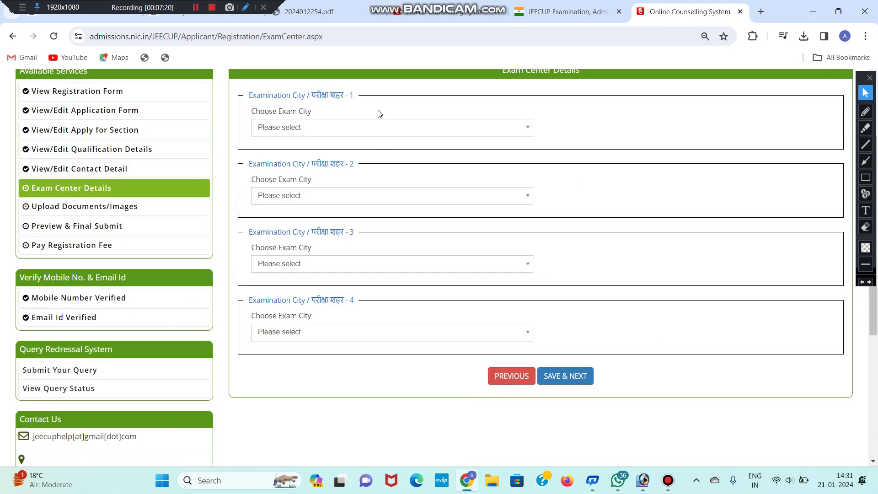
Step: Look through the list of cities offered for the first examination city choice
click(286, 128)
click(287, 128)
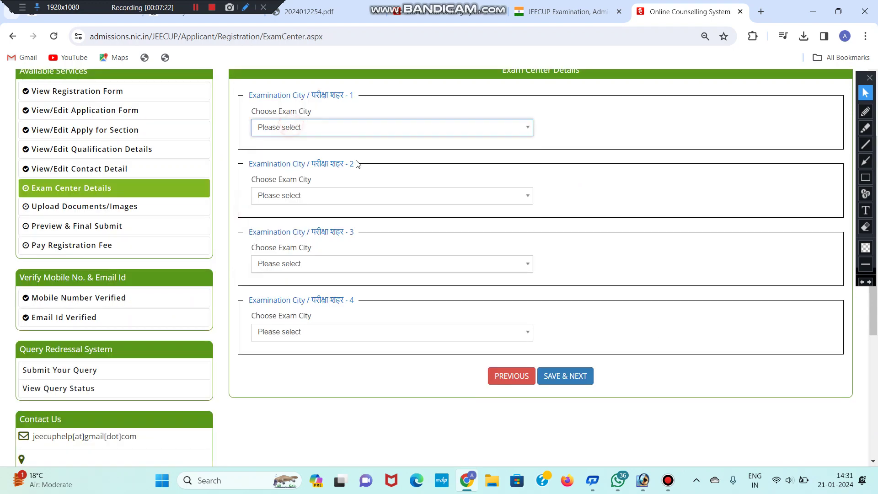
click(319, 128)
scroll(329, 218, down, 15)
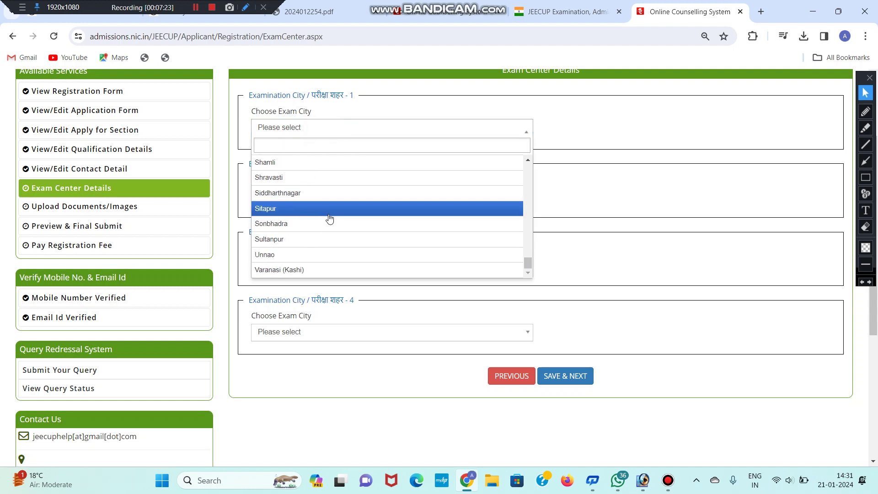
scroll(327, 218, up, 15)
click(647, 127)
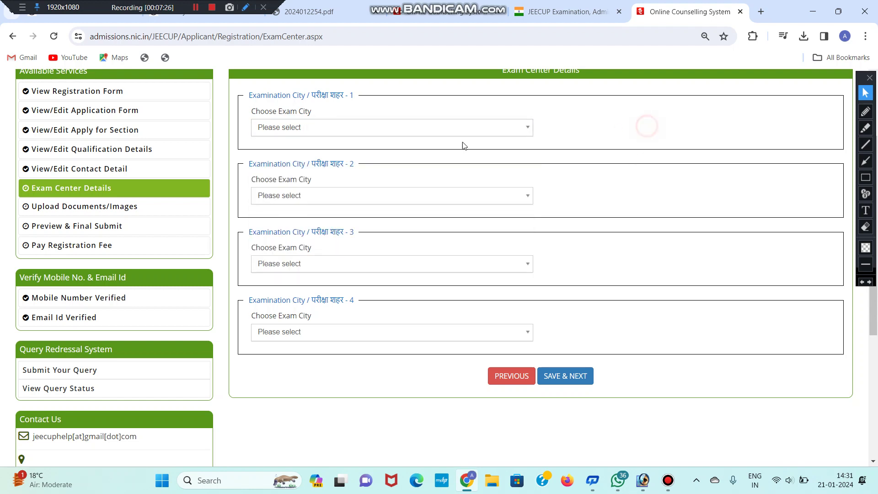
click(373, 128)
click(674, 199)
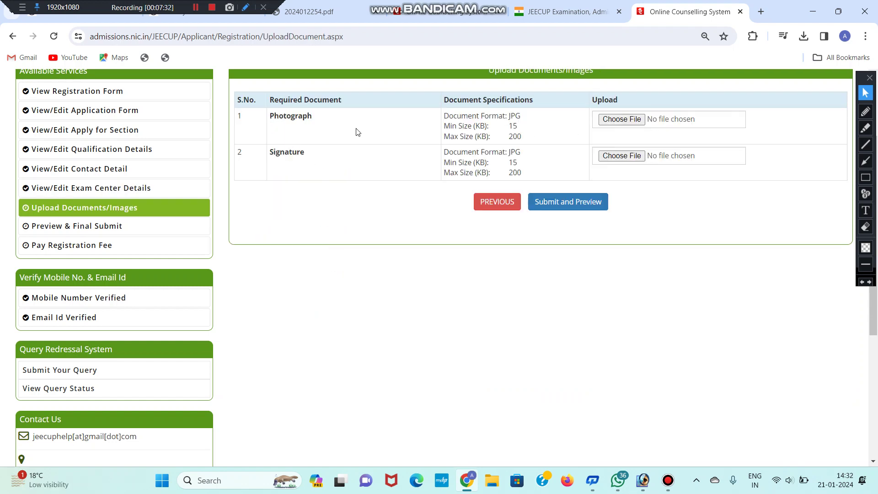
Step: Check the size limits for the photograph and signature, and submit the documents for preview
mouse_move(511, 122)
mouse_down()
mouse_move(526, 135)
mouse_move(514, 161)
mouse_move(522, 176)
mouse_up()
click(526, 137)
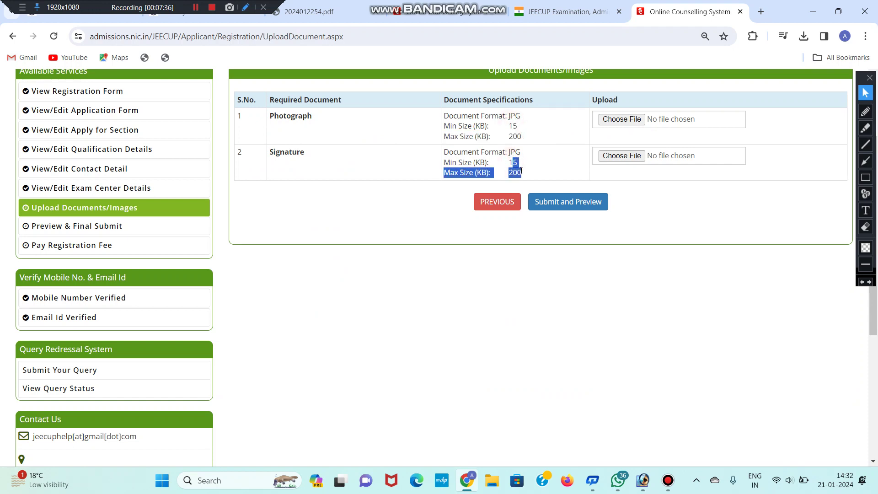
click(520, 169)
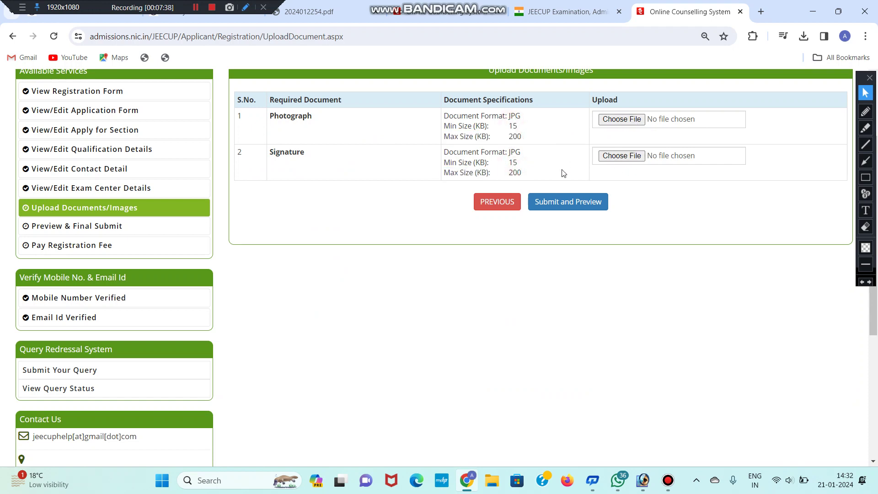
click(562, 204)
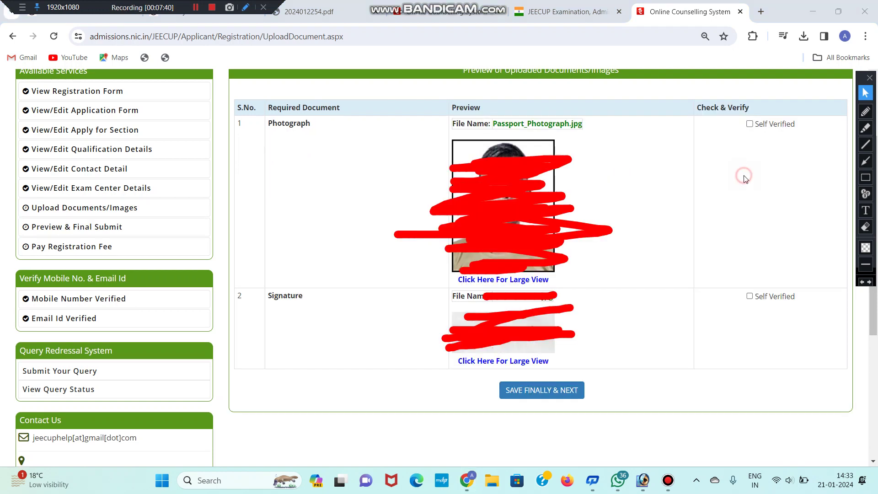
Step: Mark the photograph and signature as self verified, and save and finally submit the application
click(750, 125)
click(749, 297)
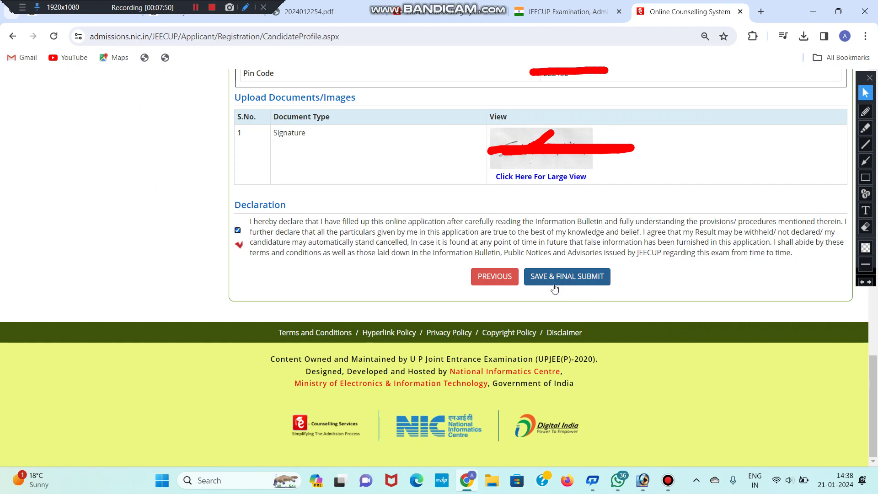
click(586, 279)
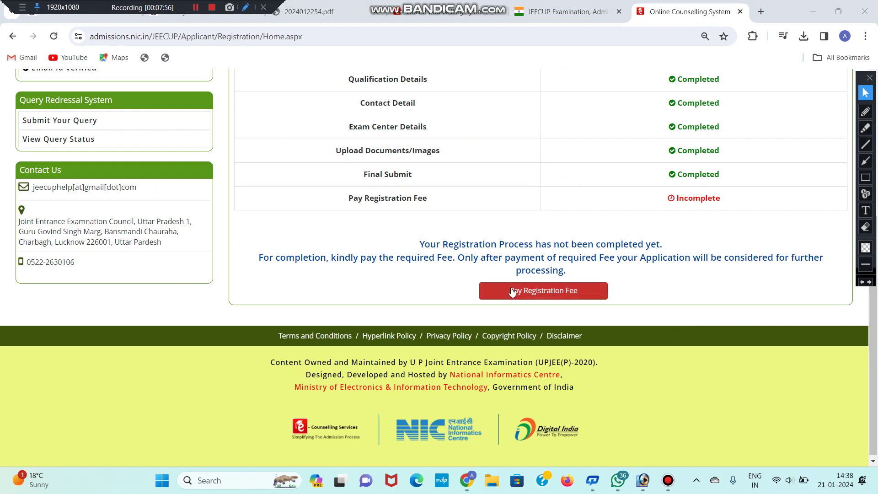
Step: Start the registration fee payment with Online Payment as the mode and proceed to the payment gateway
click(572, 293)
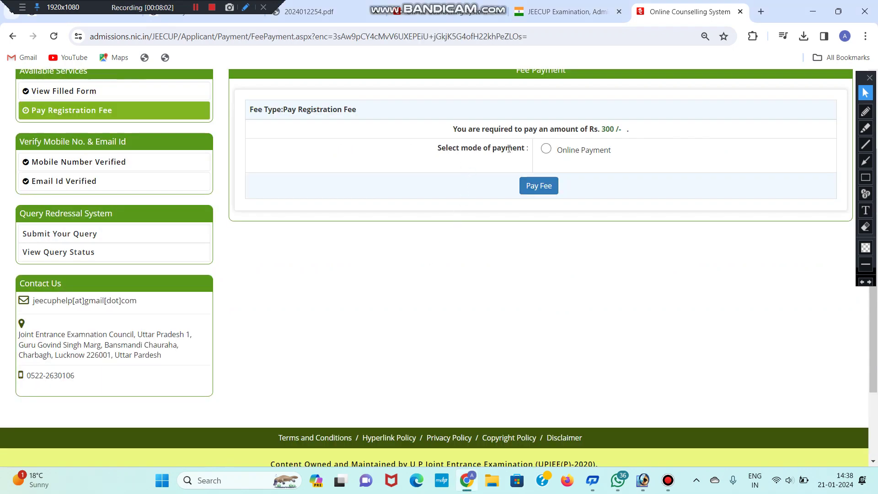
click(546, 150)
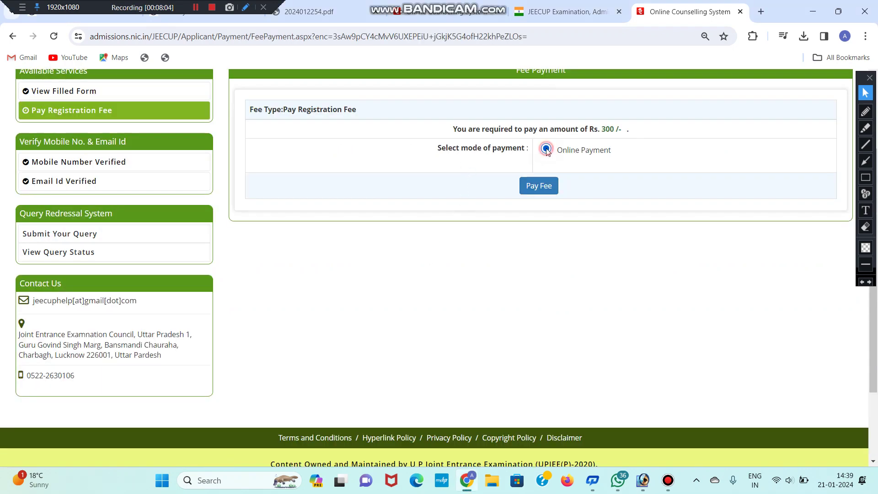
click(545, 190)
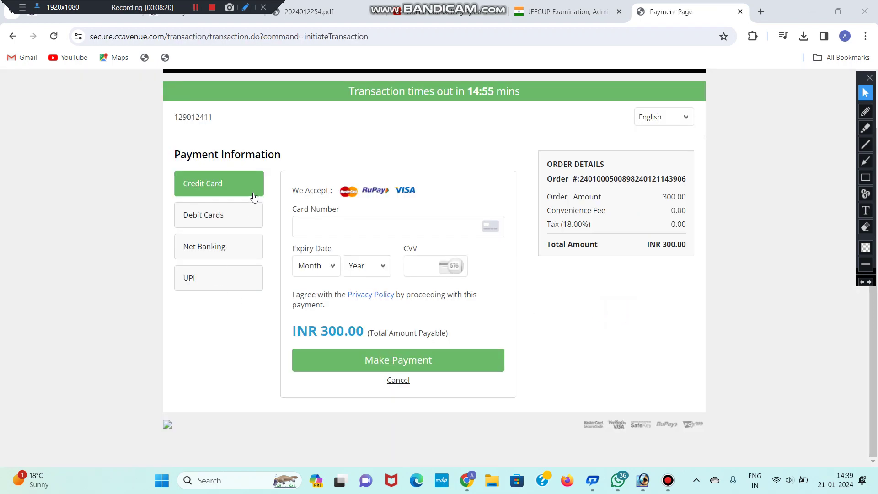
Step: Go through the available payment methods, choose UPI and generate the QR code for paying the fee
click(215, 222)
click(214, 265)
click(213, 284)
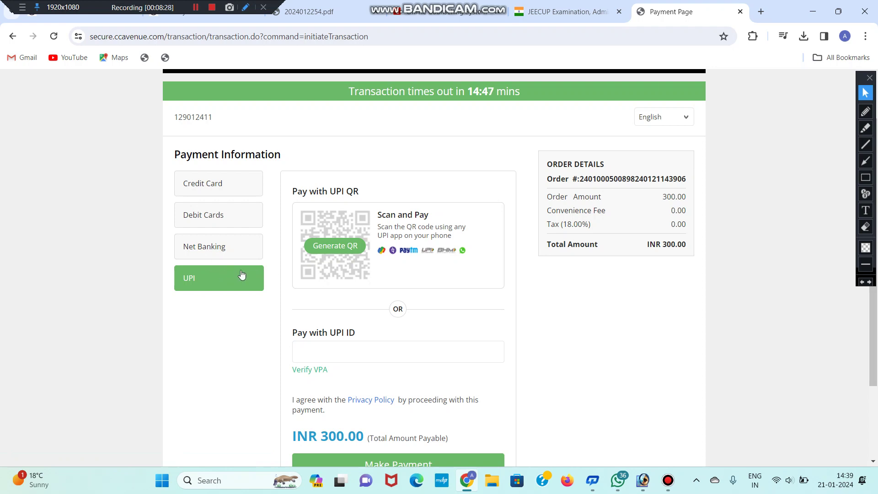
click(340, 249)
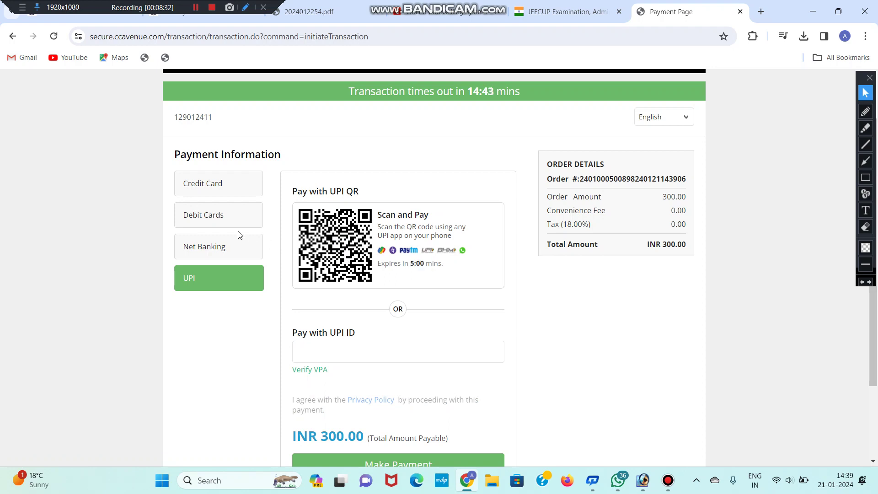
double_click(212, 216)
click(211, 221)
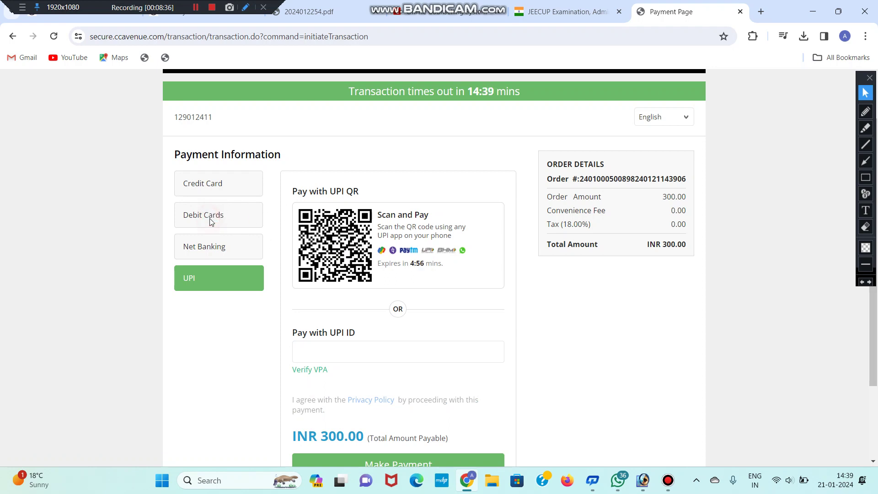